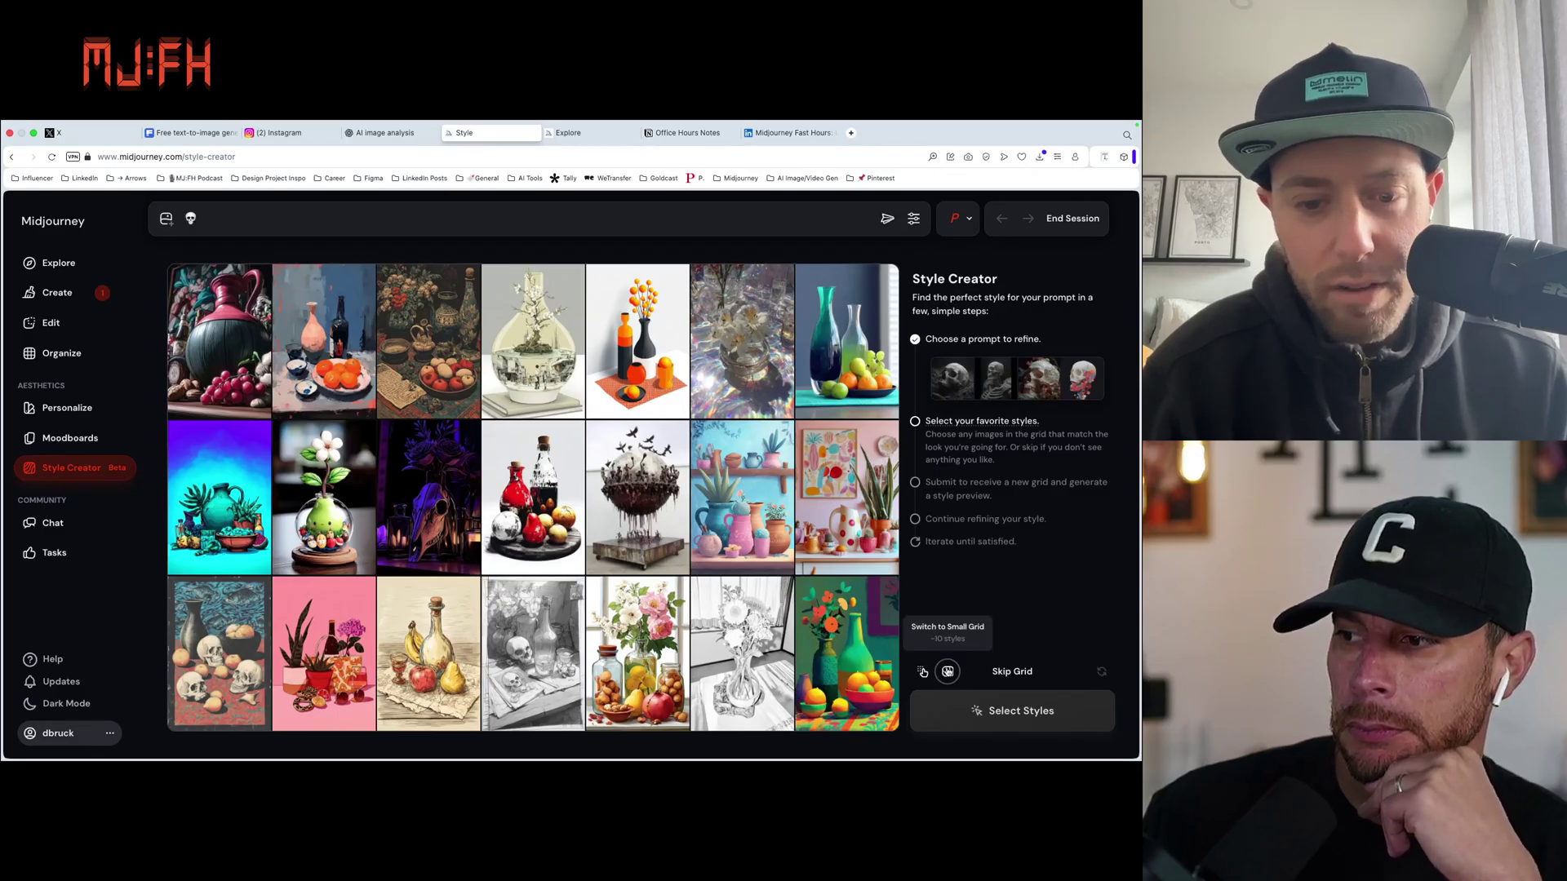
left_click(923, 672)
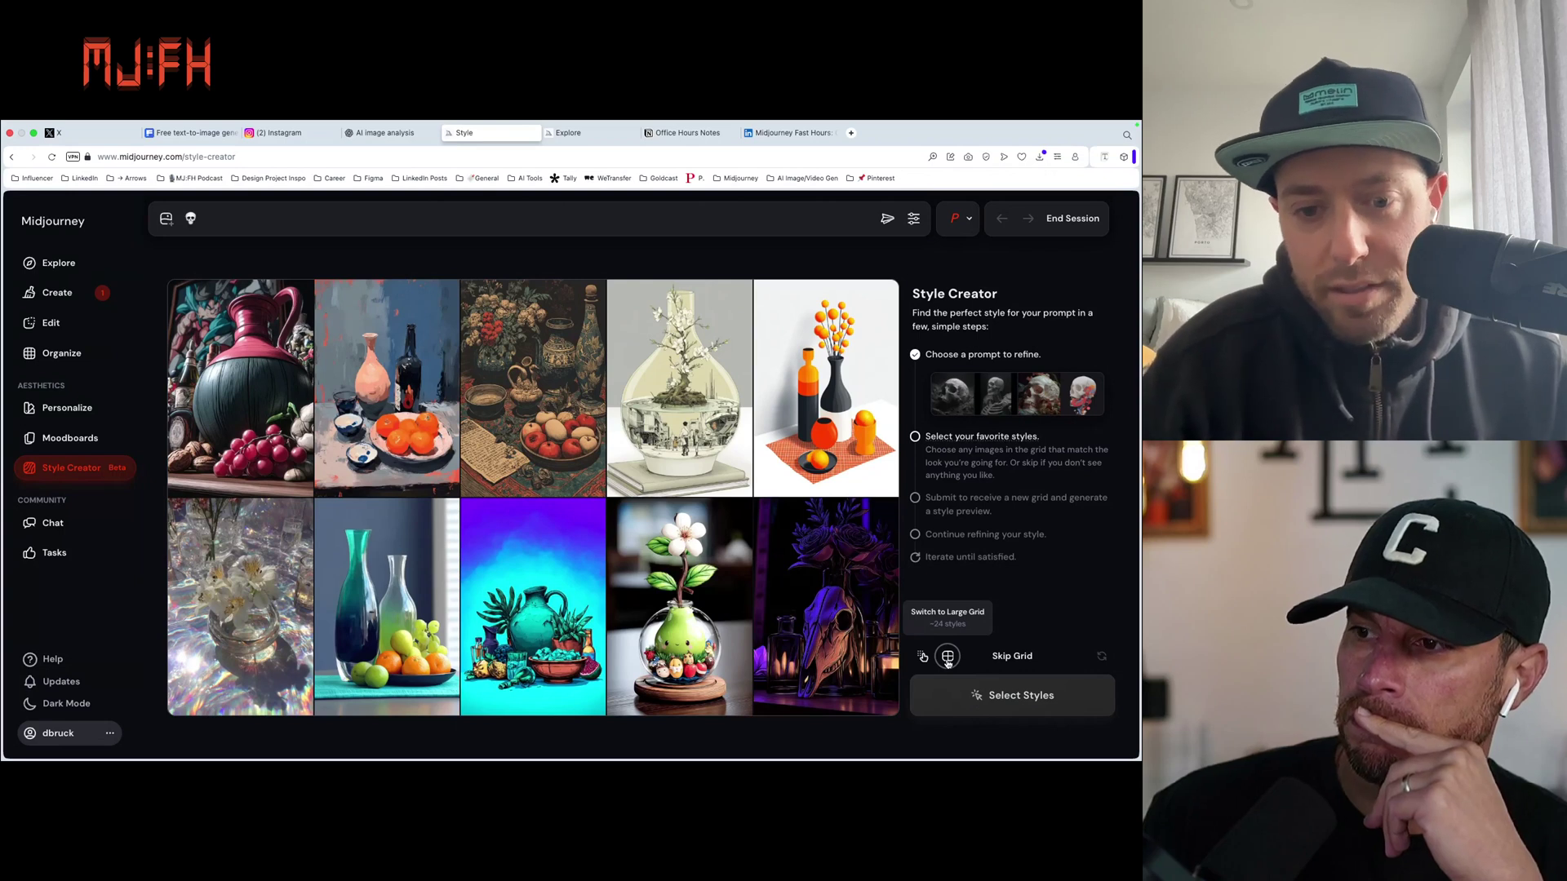
right_click(947, 662)
key("Escape")
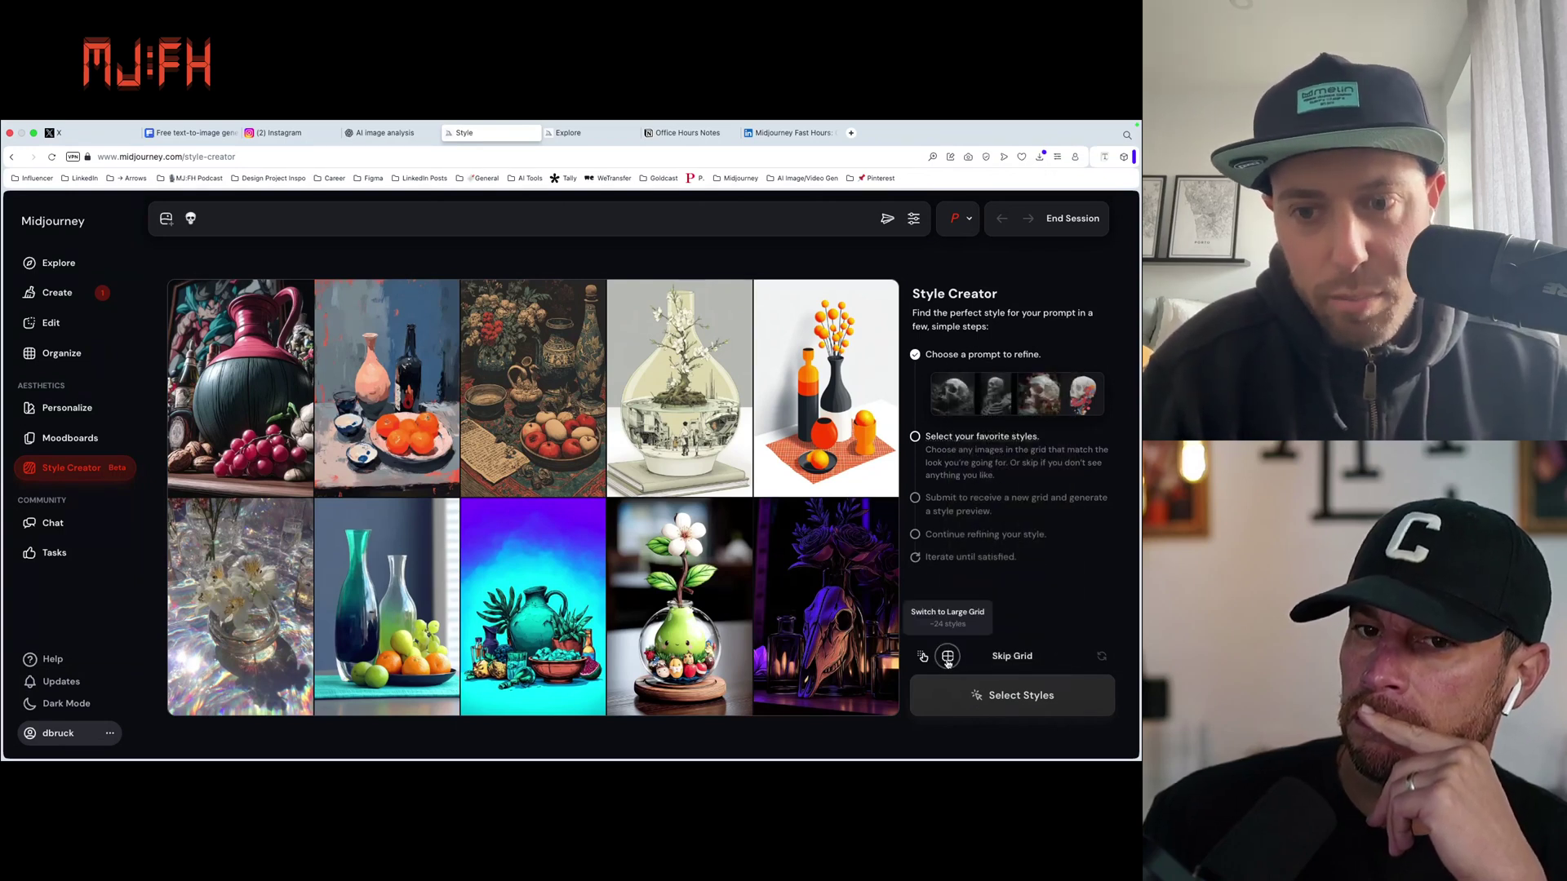
left_click(947, 659)
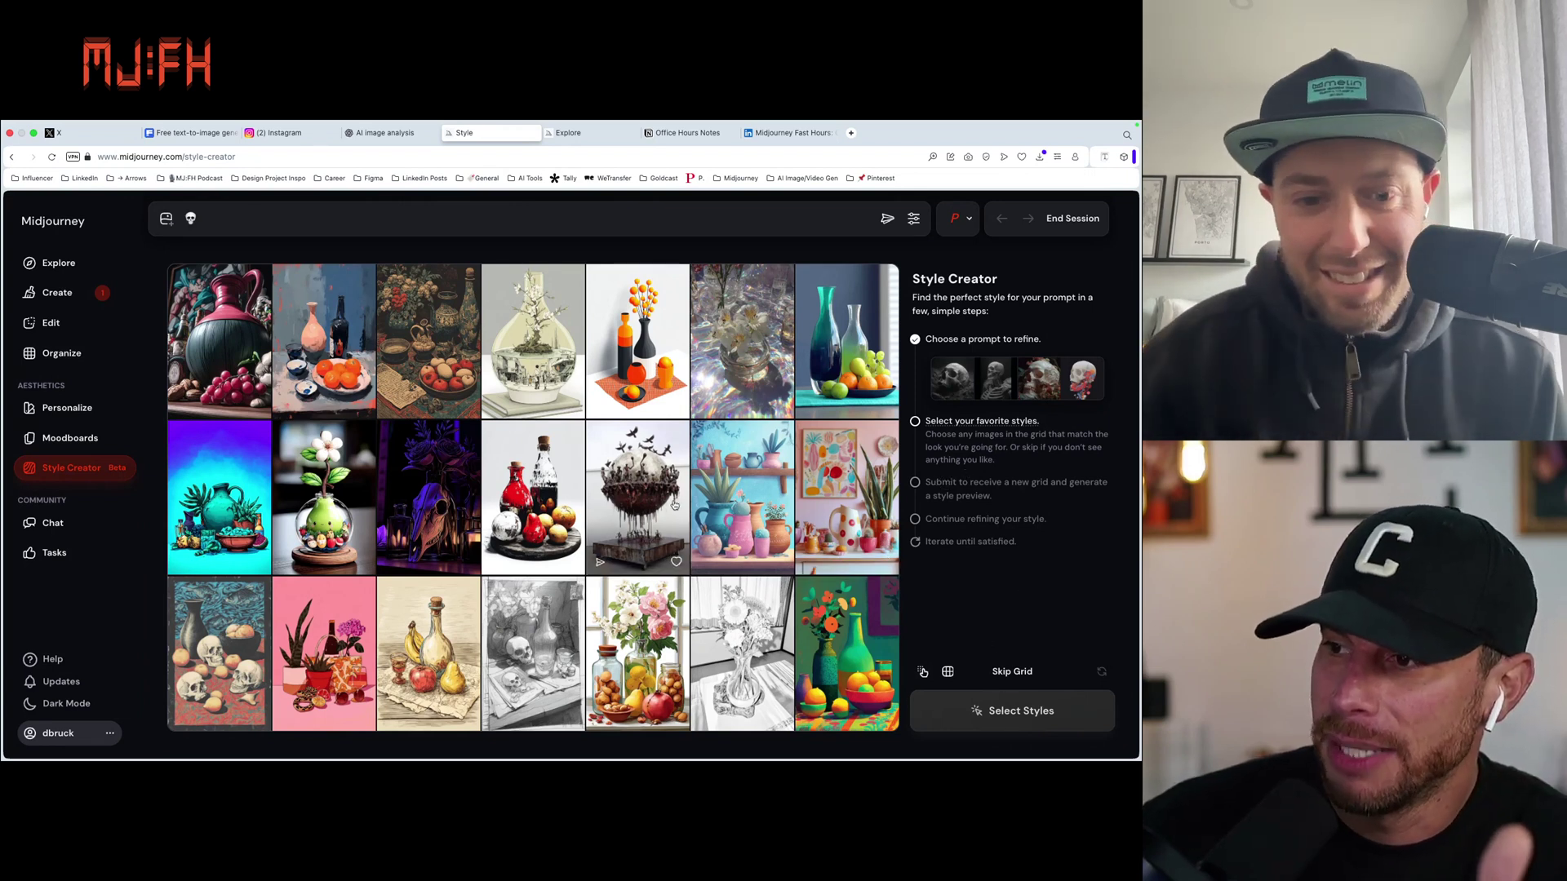
left_click(645, 502)
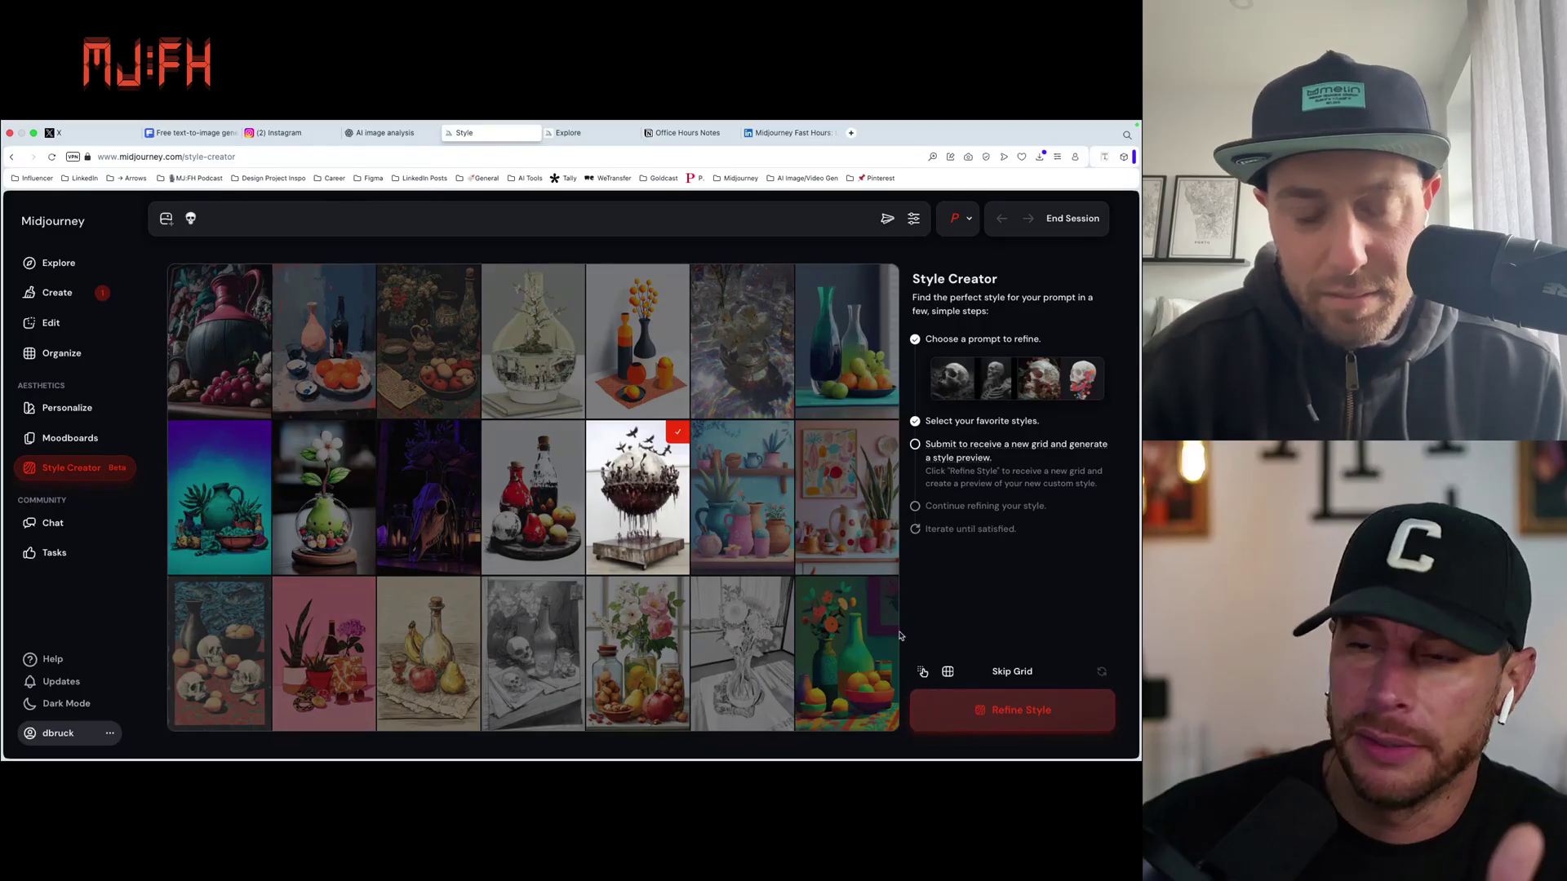
left_click(679, 461)
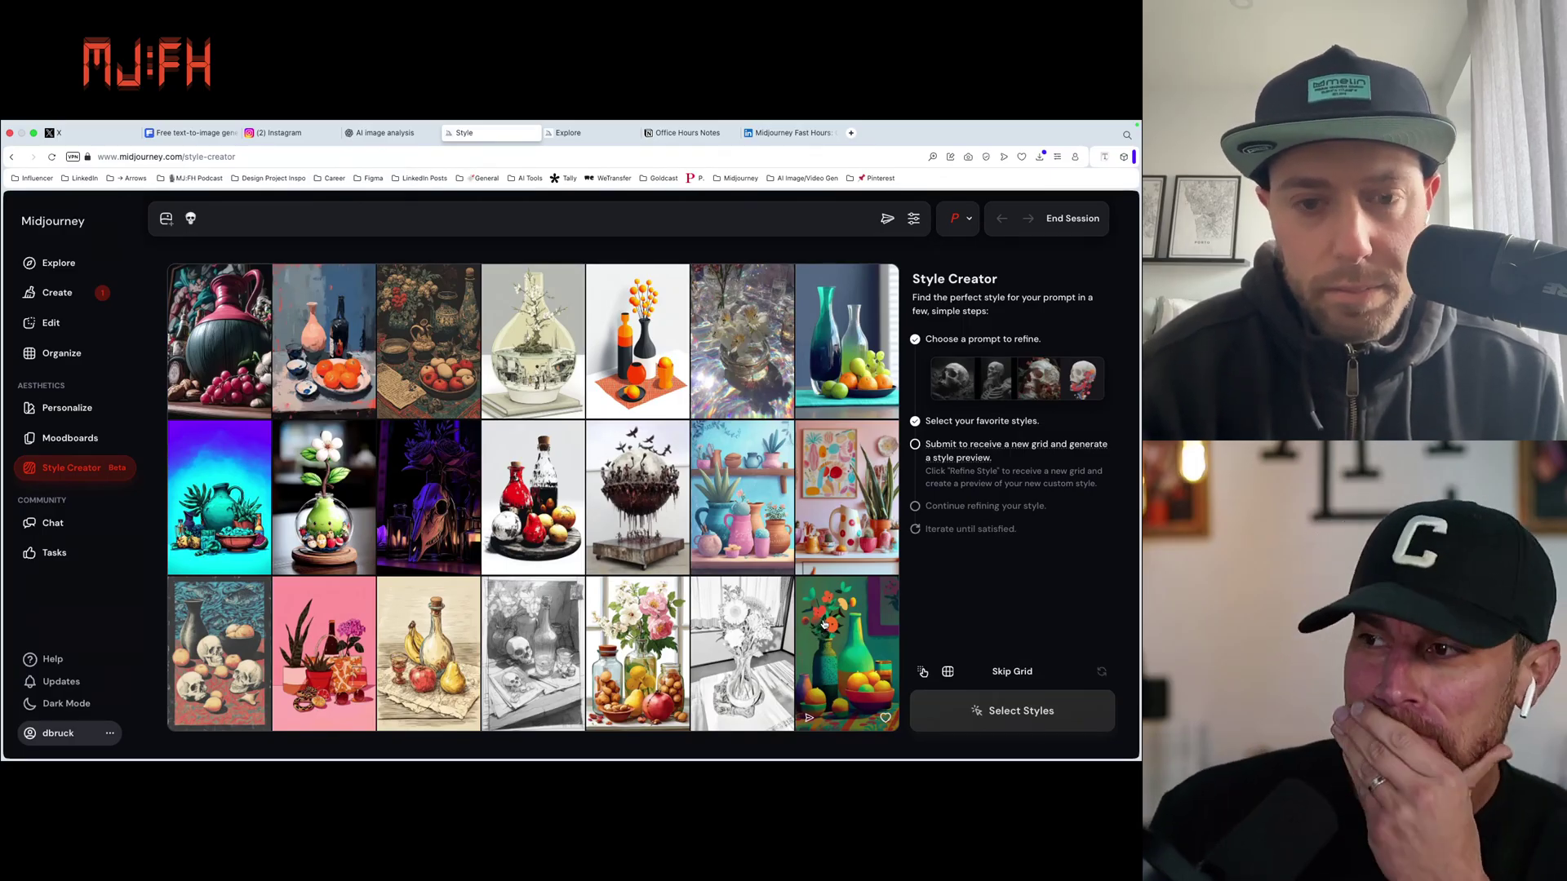
- Pick and then unpick the sparkly flower and teal vase images, then skip to a new grid
left_click(759, 363)
left_click(825, 364)
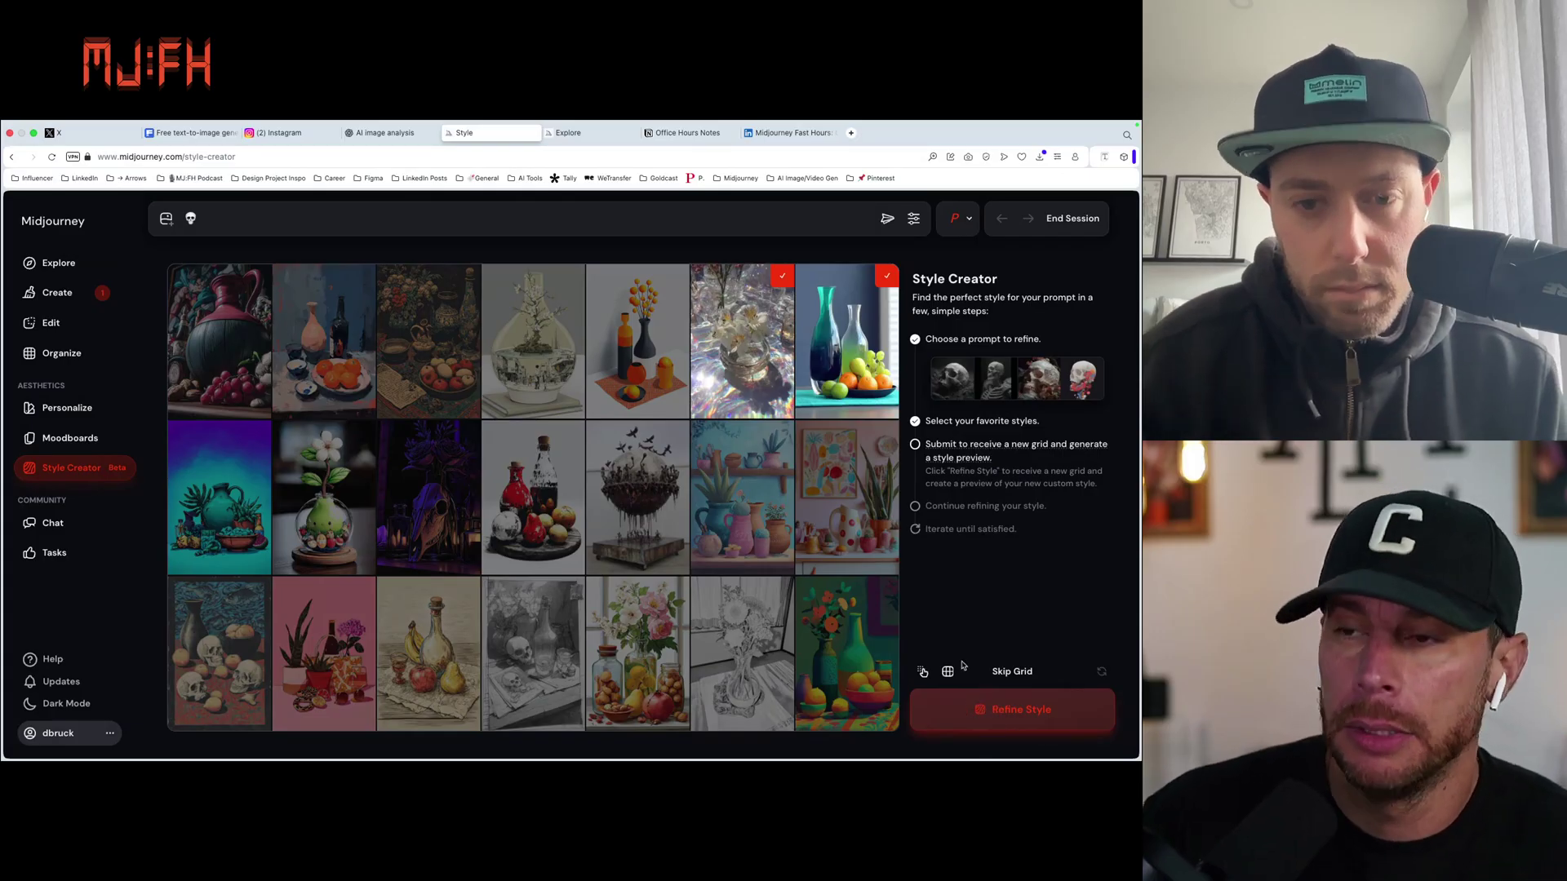
left_click(776, 369)
left_click(816, 365)
left_click(1009, 674)
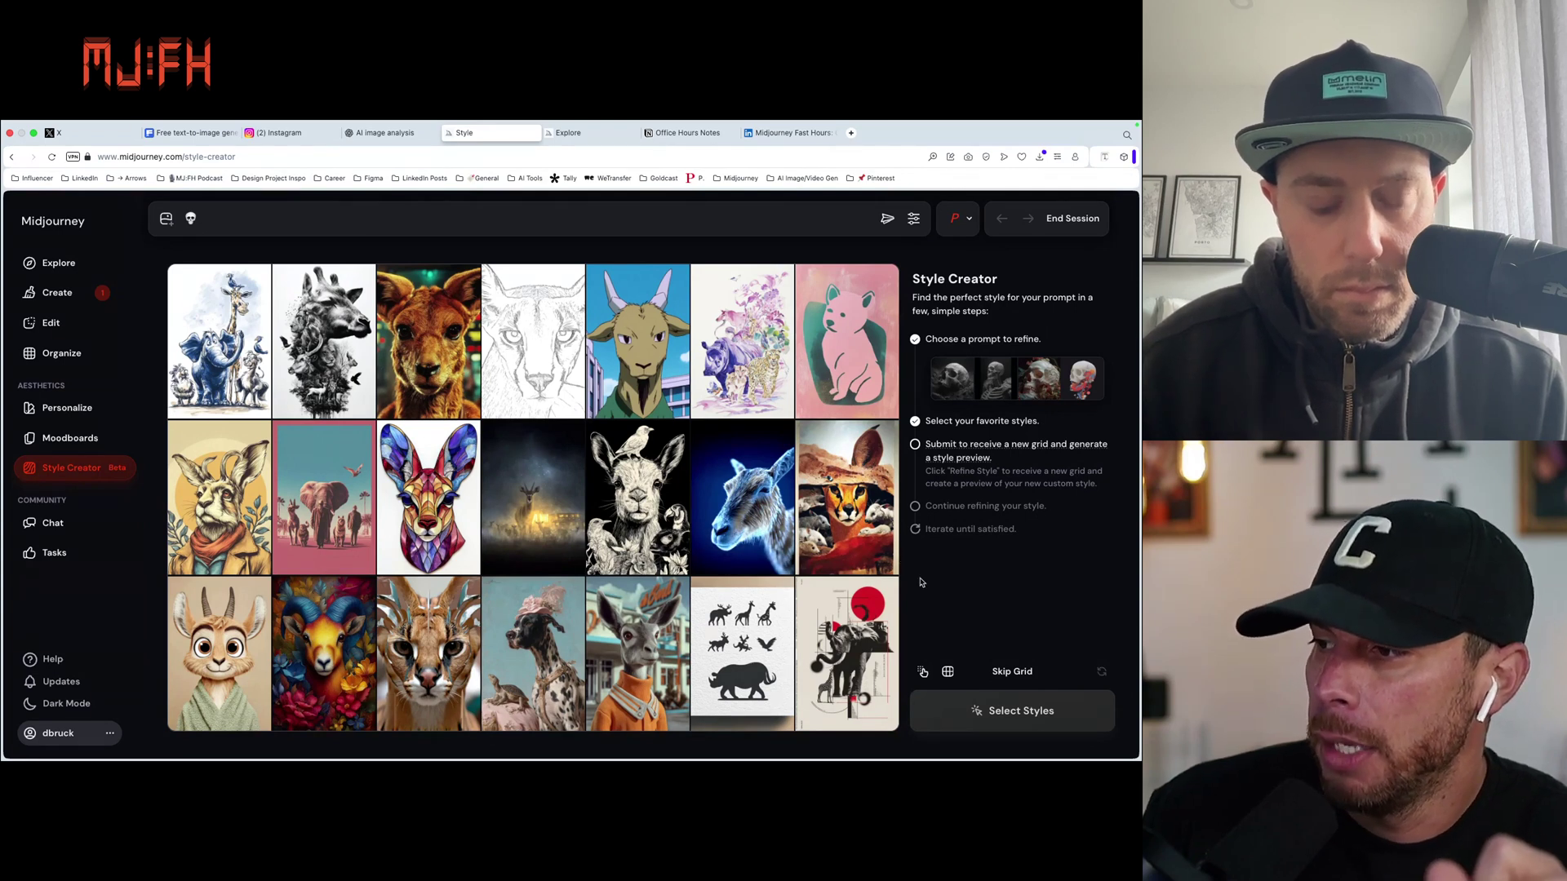
- Pick a bottom-row animal image and the donkey image, then refine the style into round 1
left_click(582, 640)
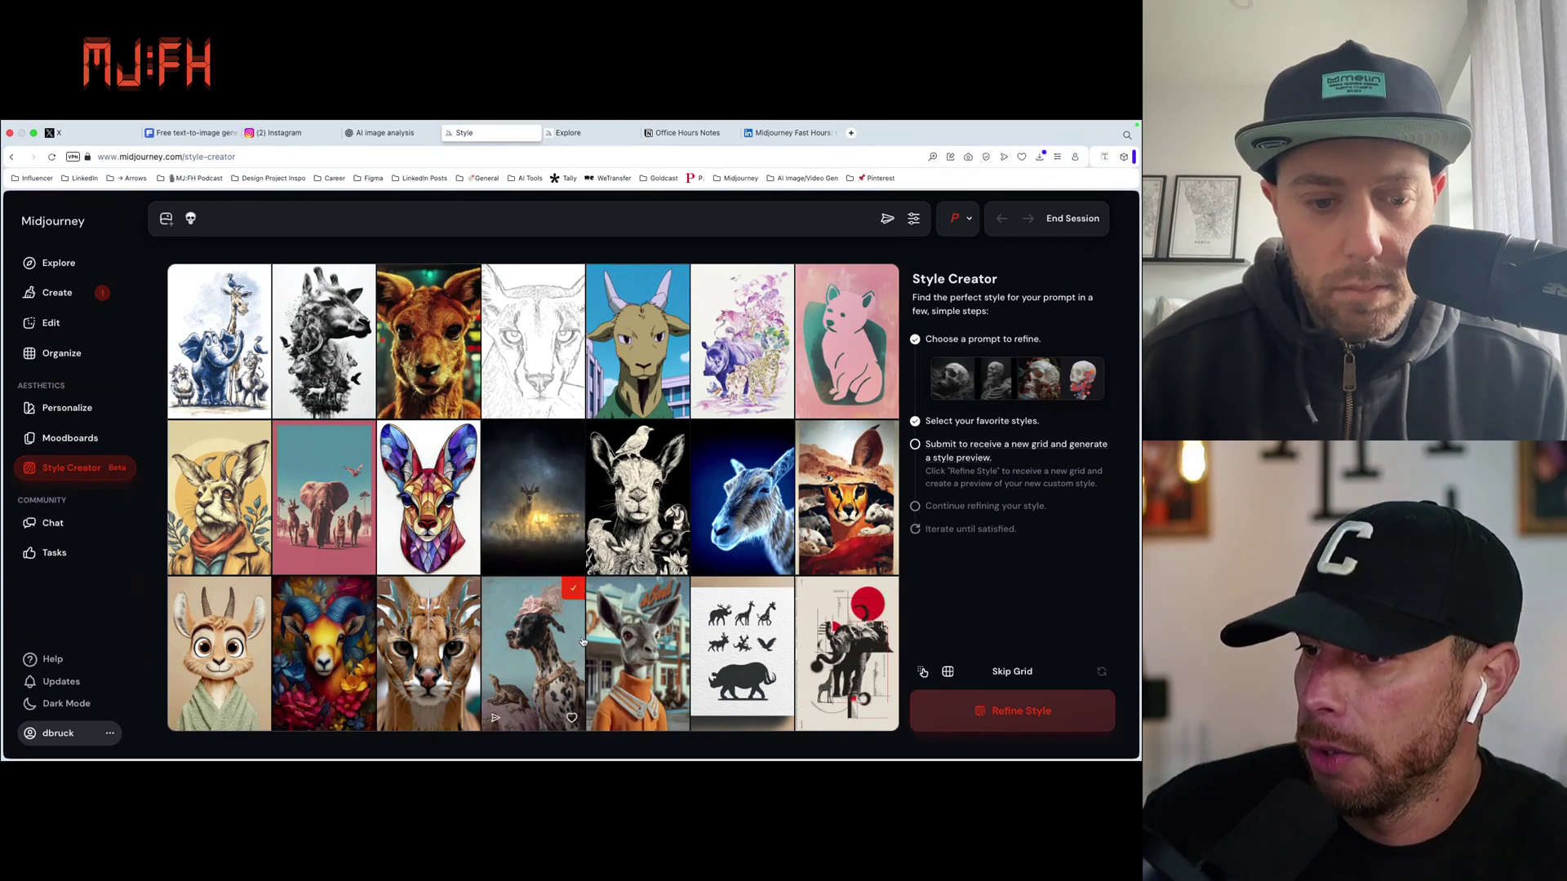
left_click(633, 649)
left_click(981, 709)
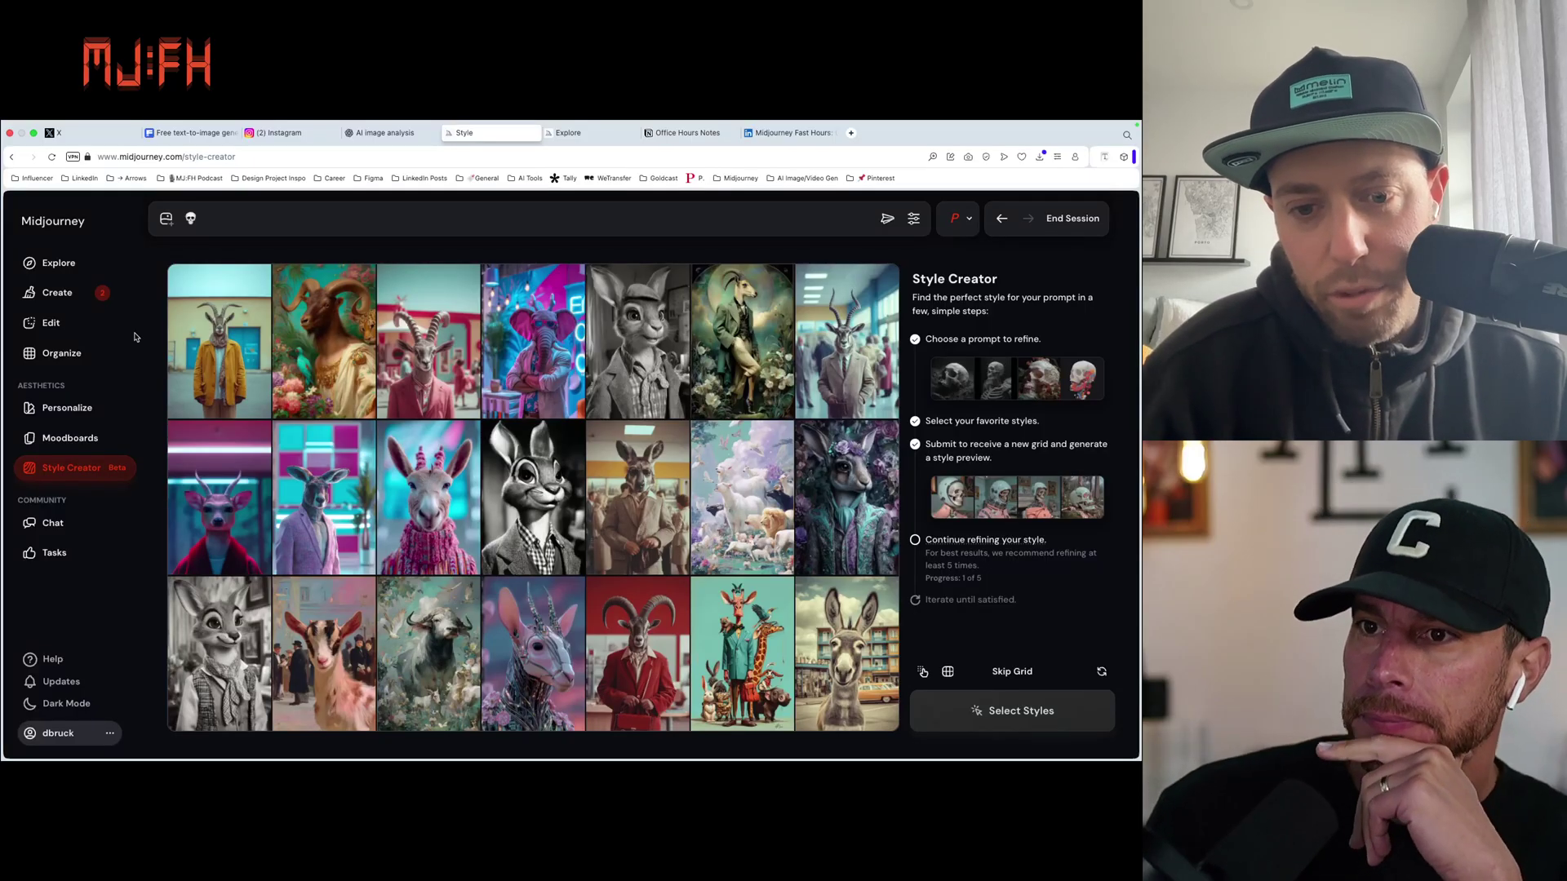
- Open the Create feed in a new tab and compare its skull previews with the Style Creator
right_click(85, 295)
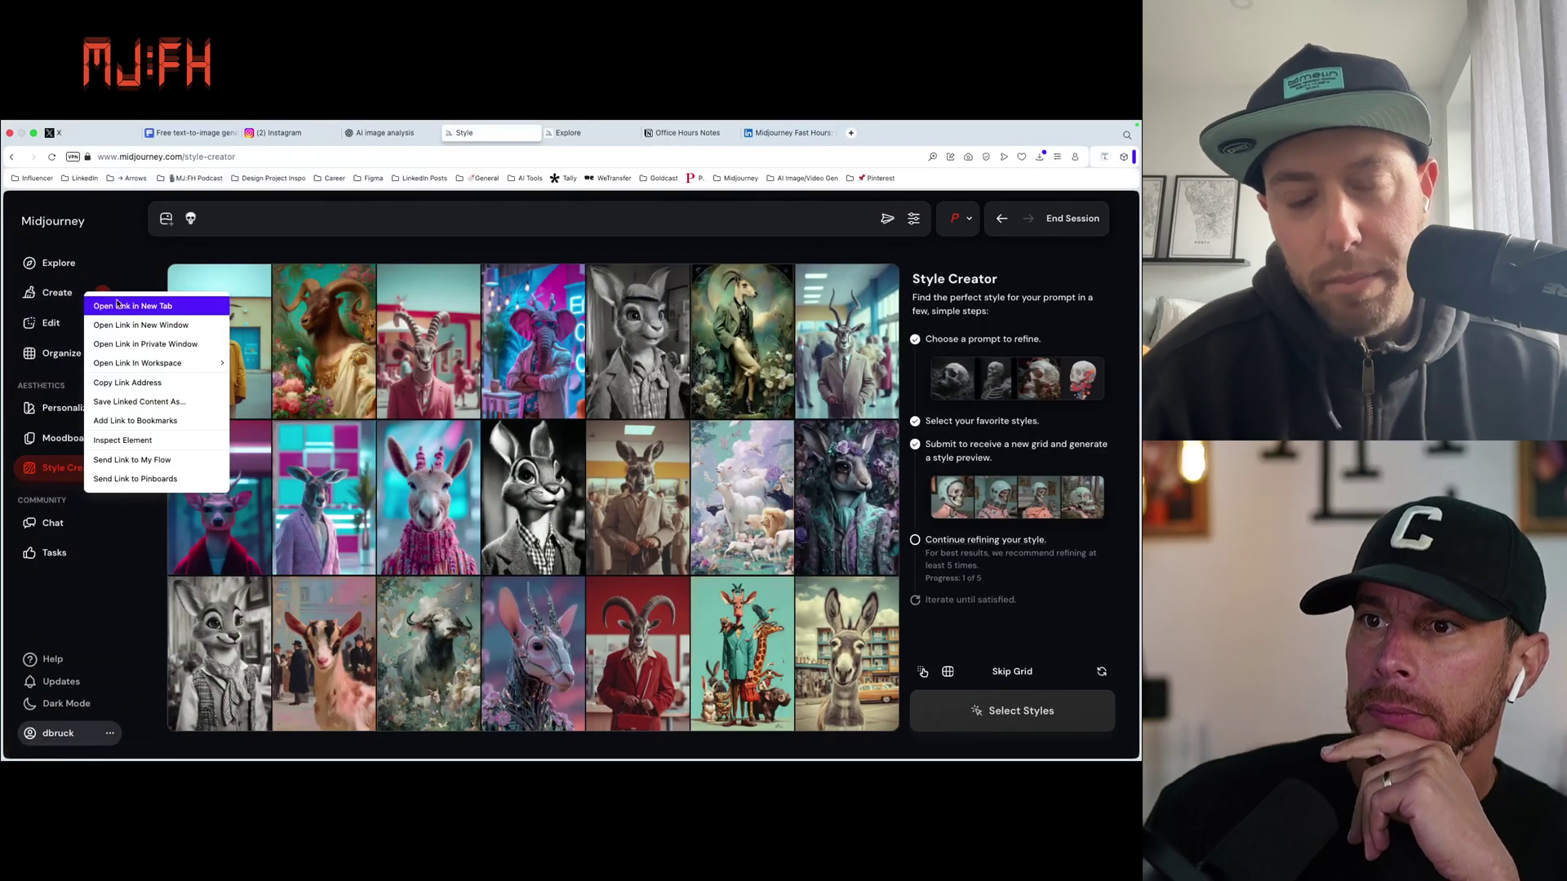
left_click(120, 306)
left_click(594, 133)
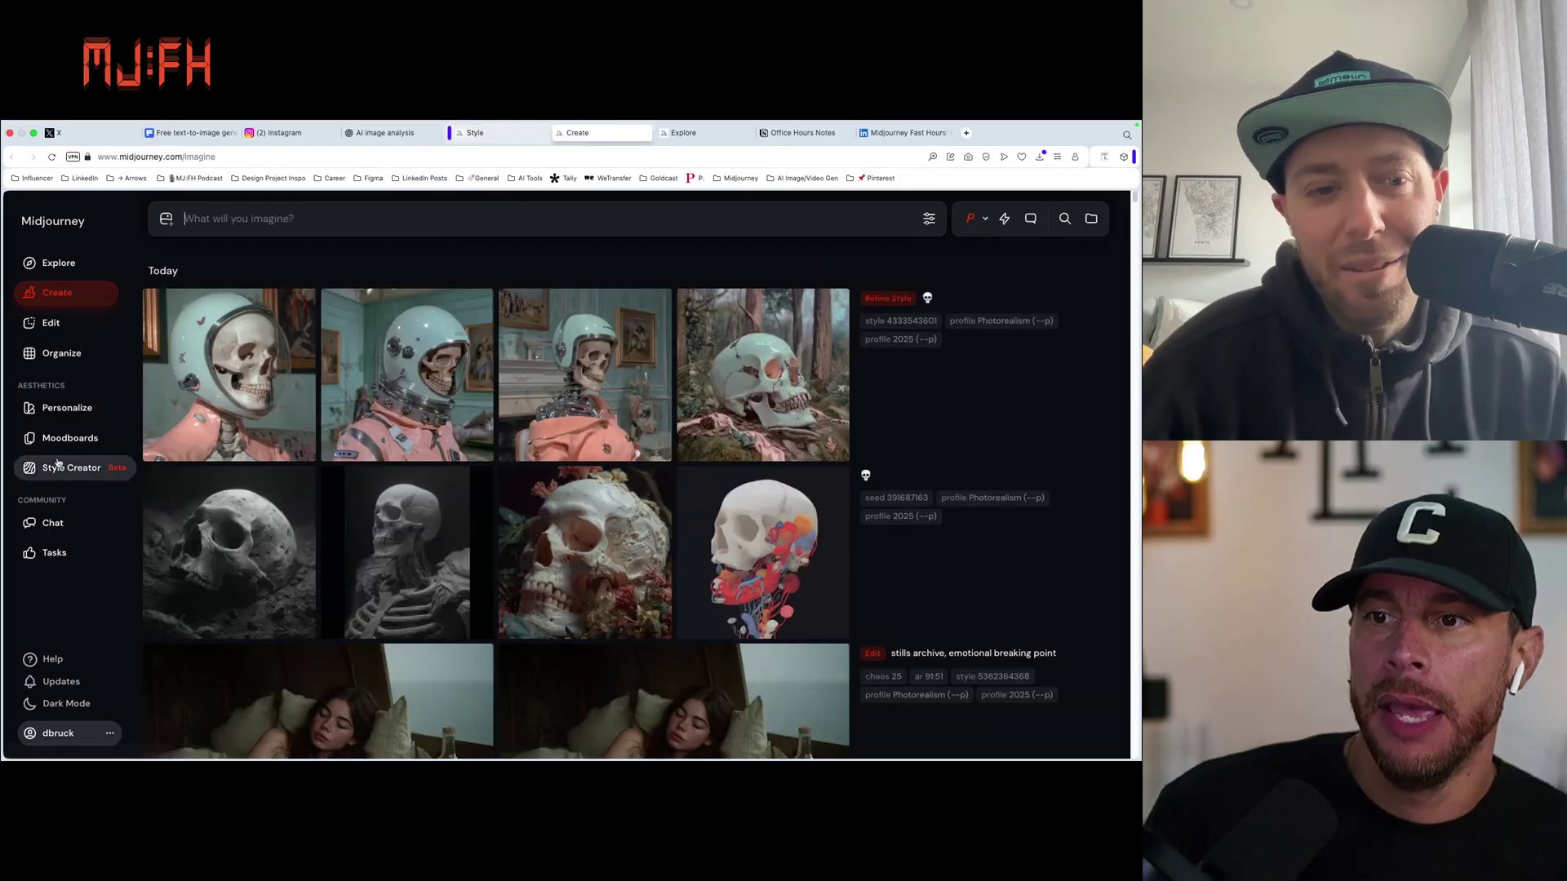
left_click(501, 135)
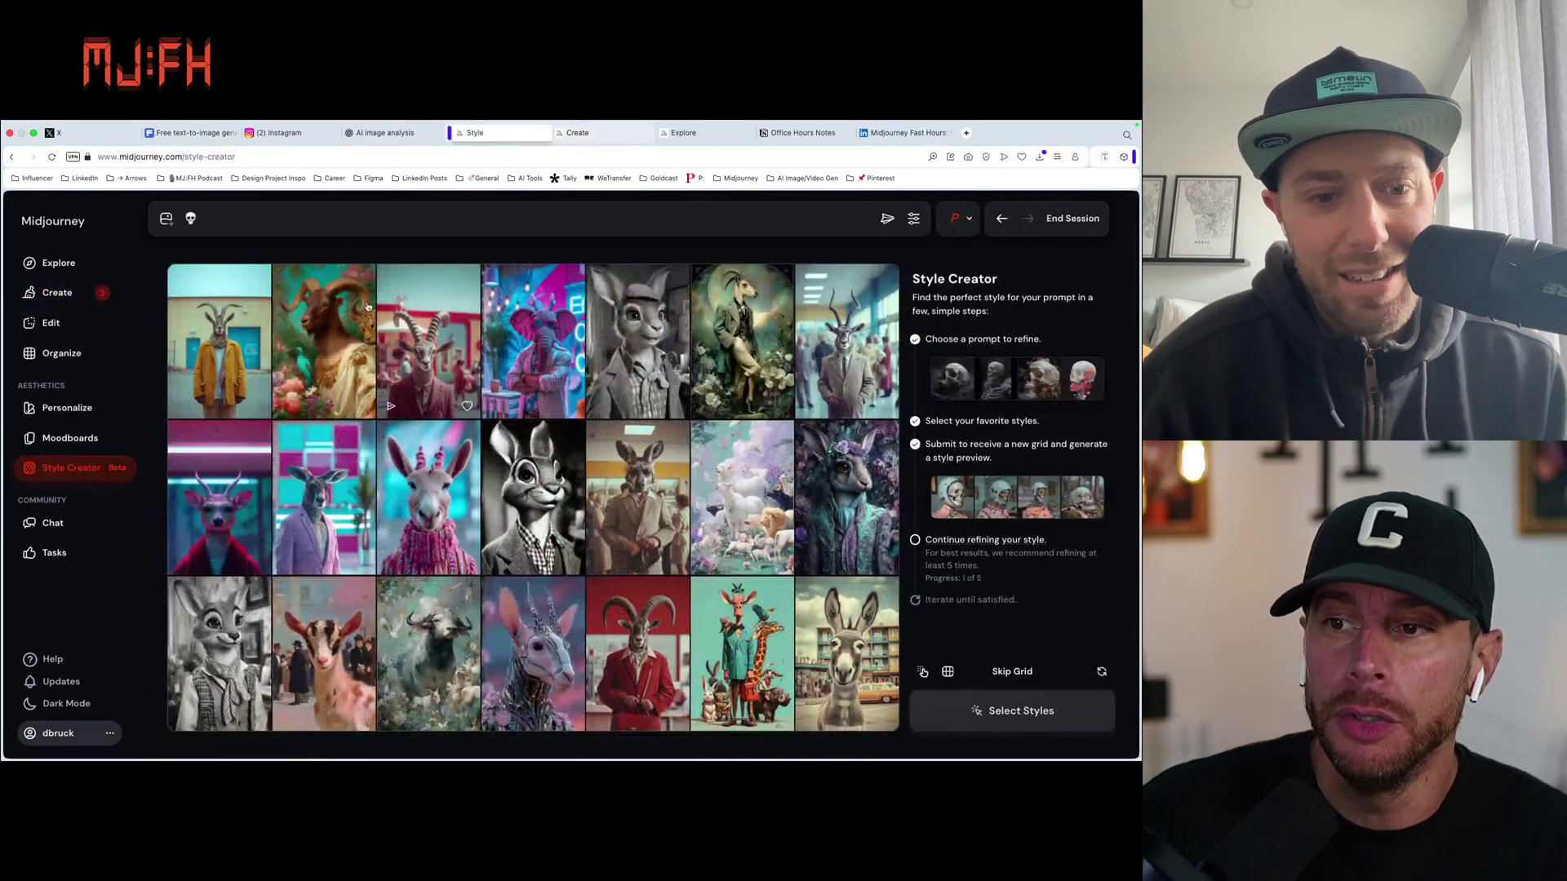
left_click(595, 133)
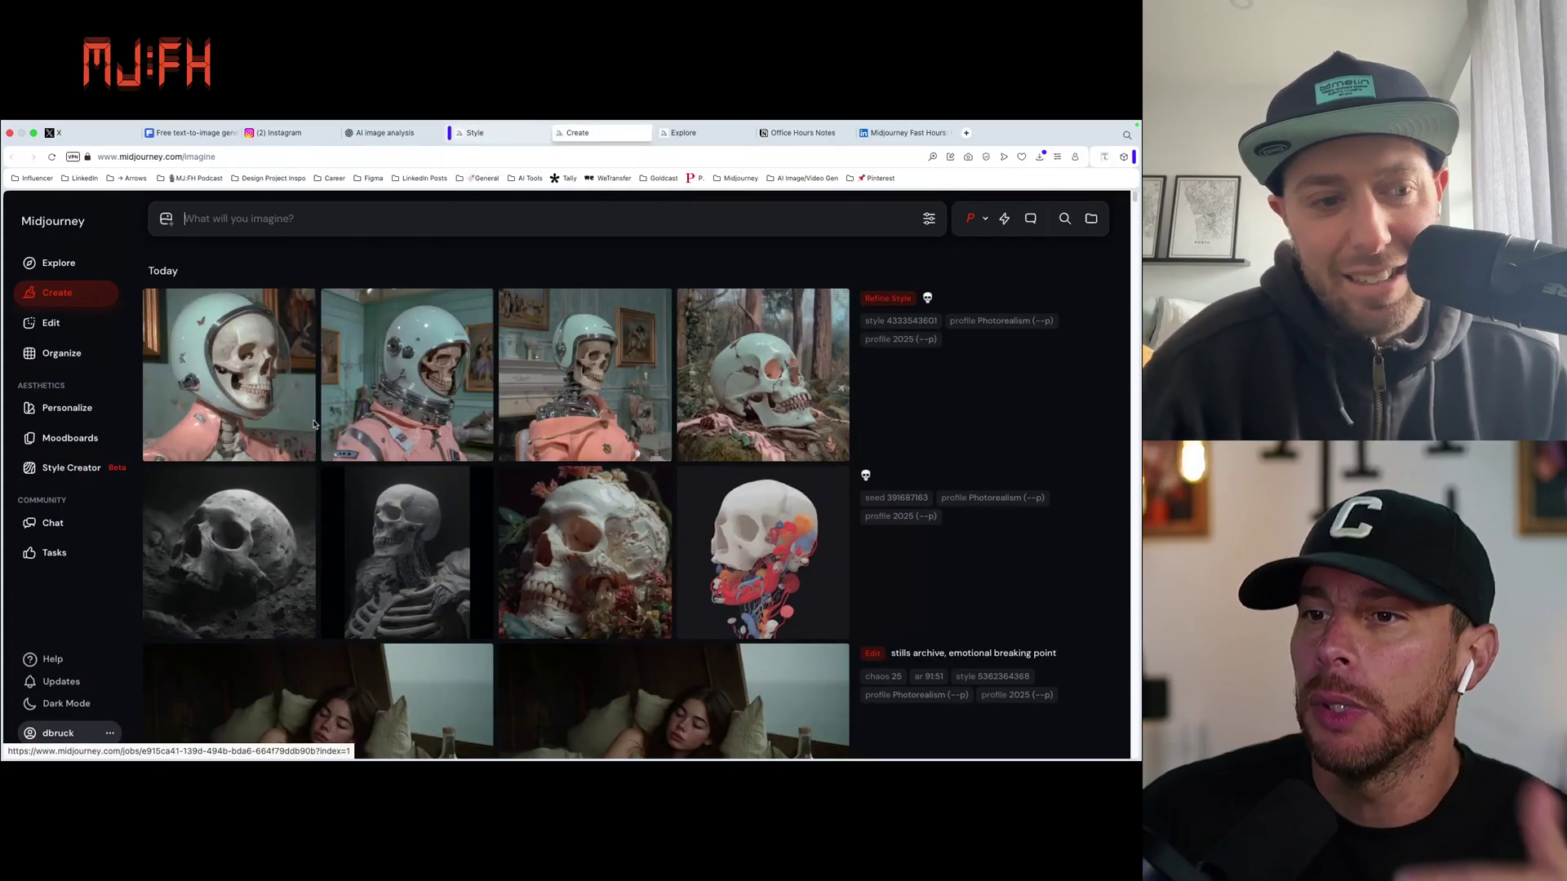
left_click(497, 133)
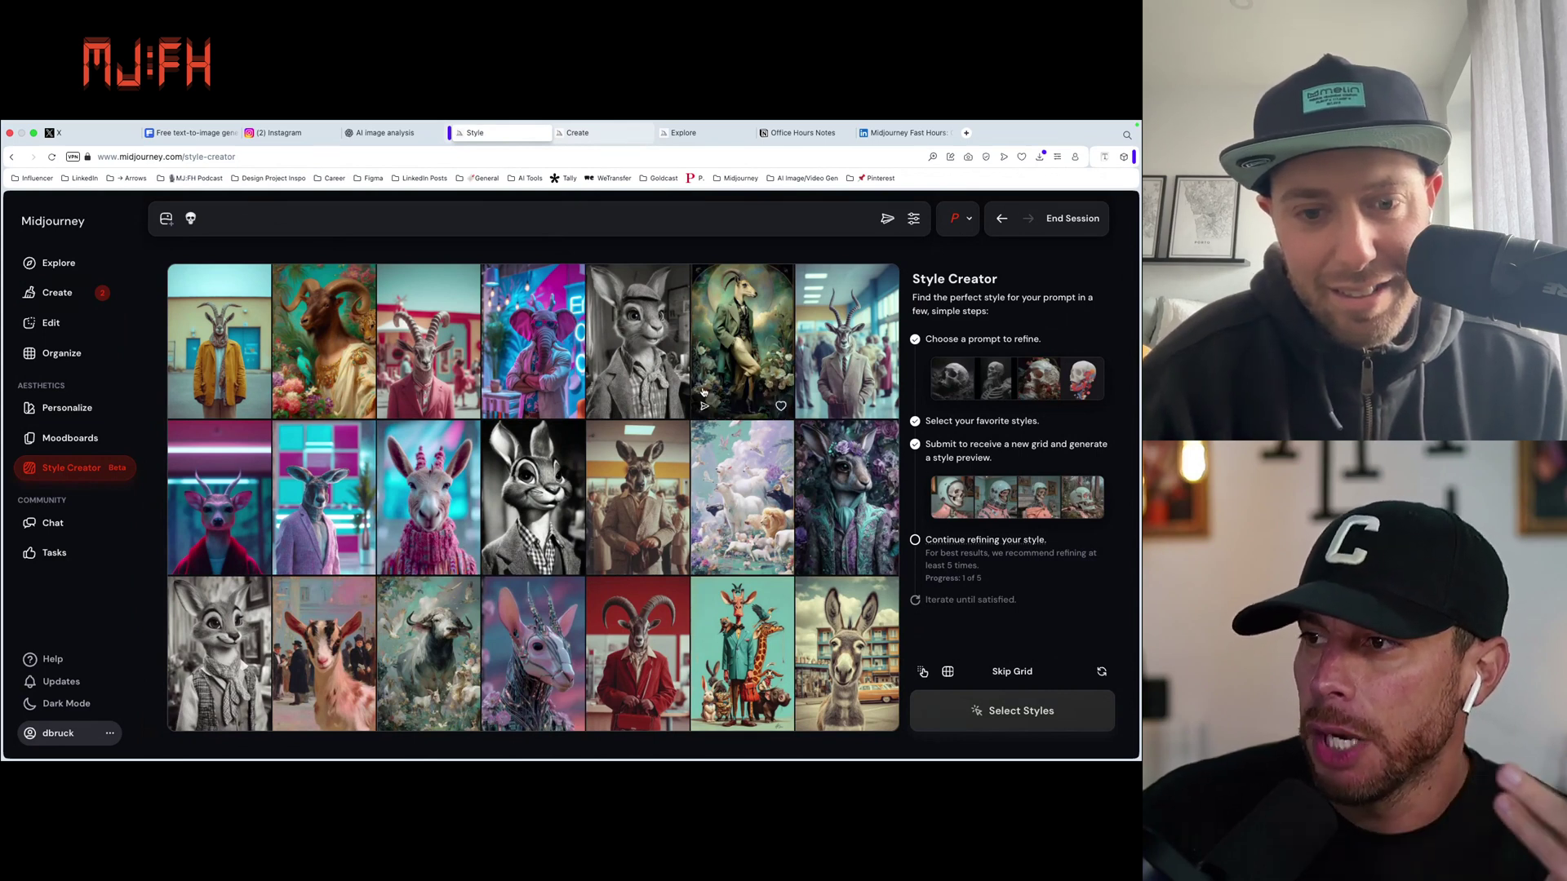
key("ctrl+Tab")
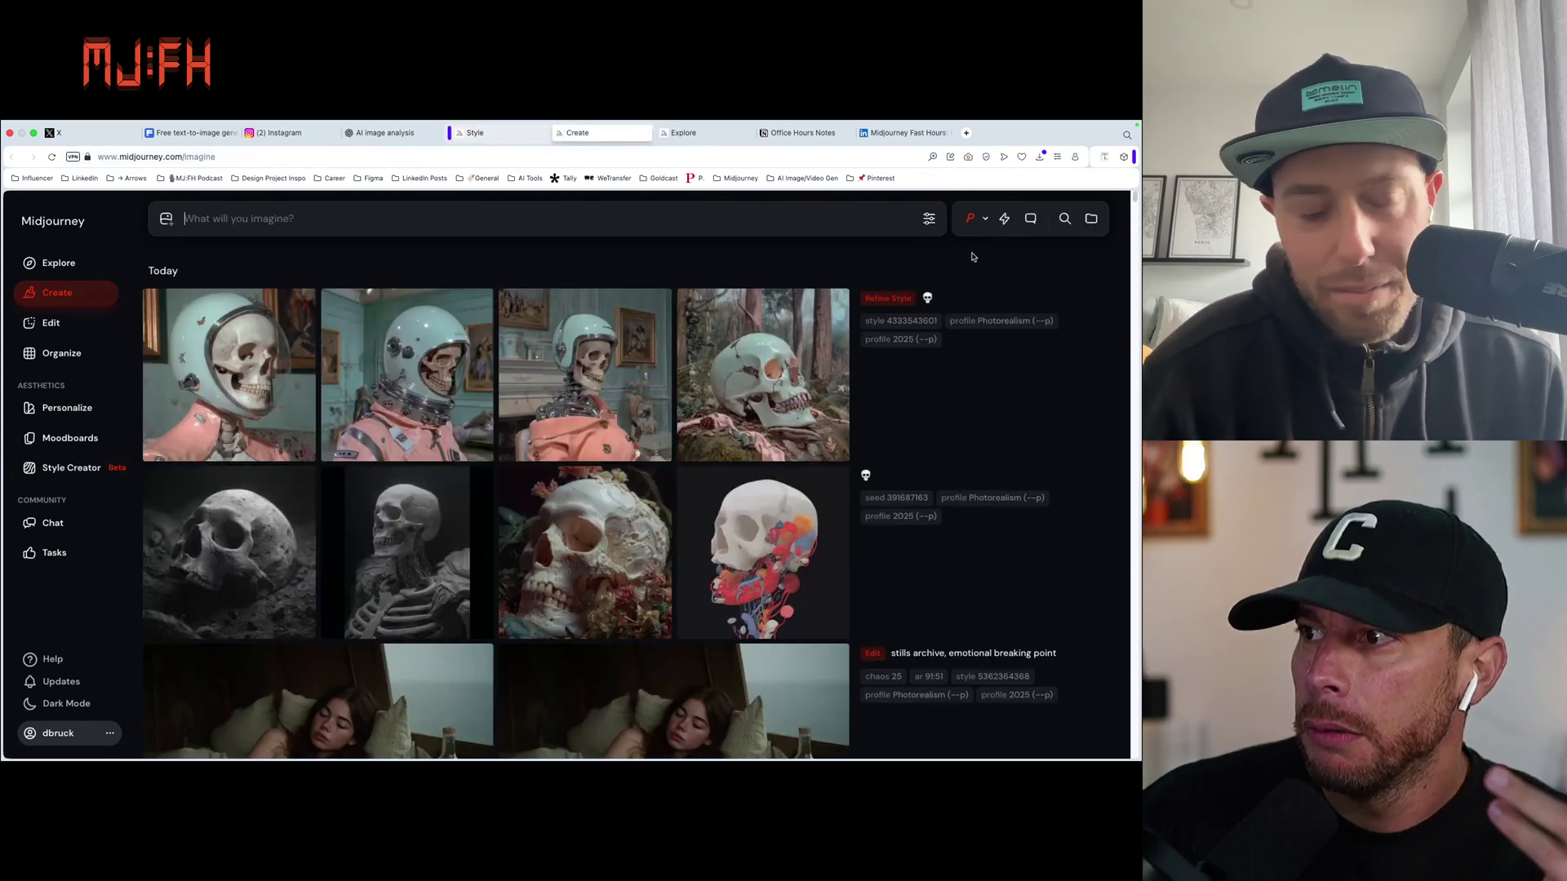
left_click_drag(938, 333, 489, 138)
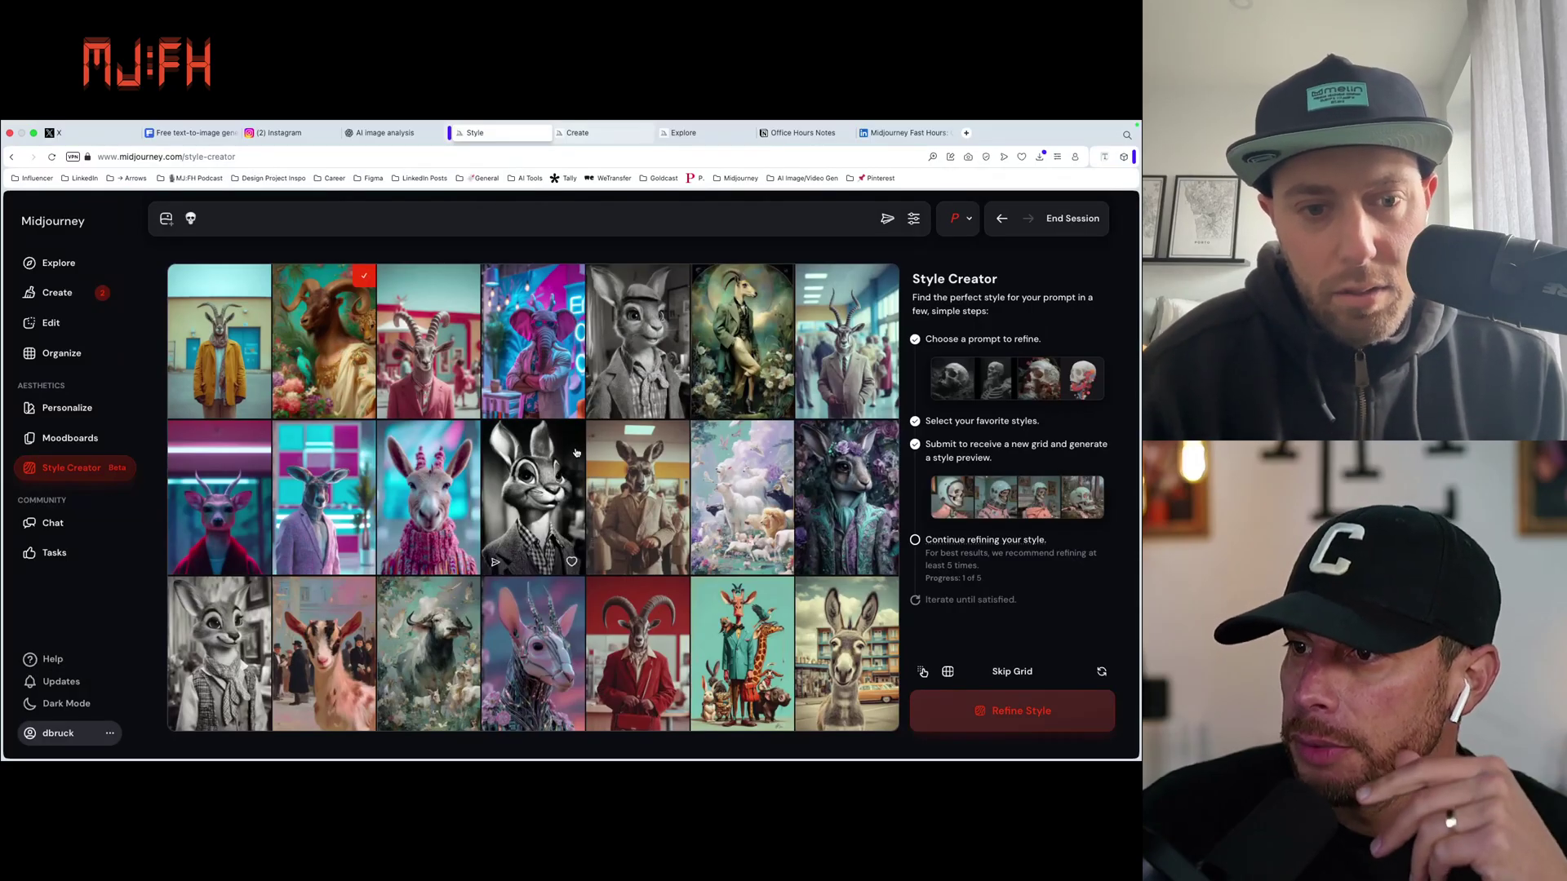
- Pick the fifth row-two image and the first image, refine again, and view the new skull previews
left_click(625, 491)
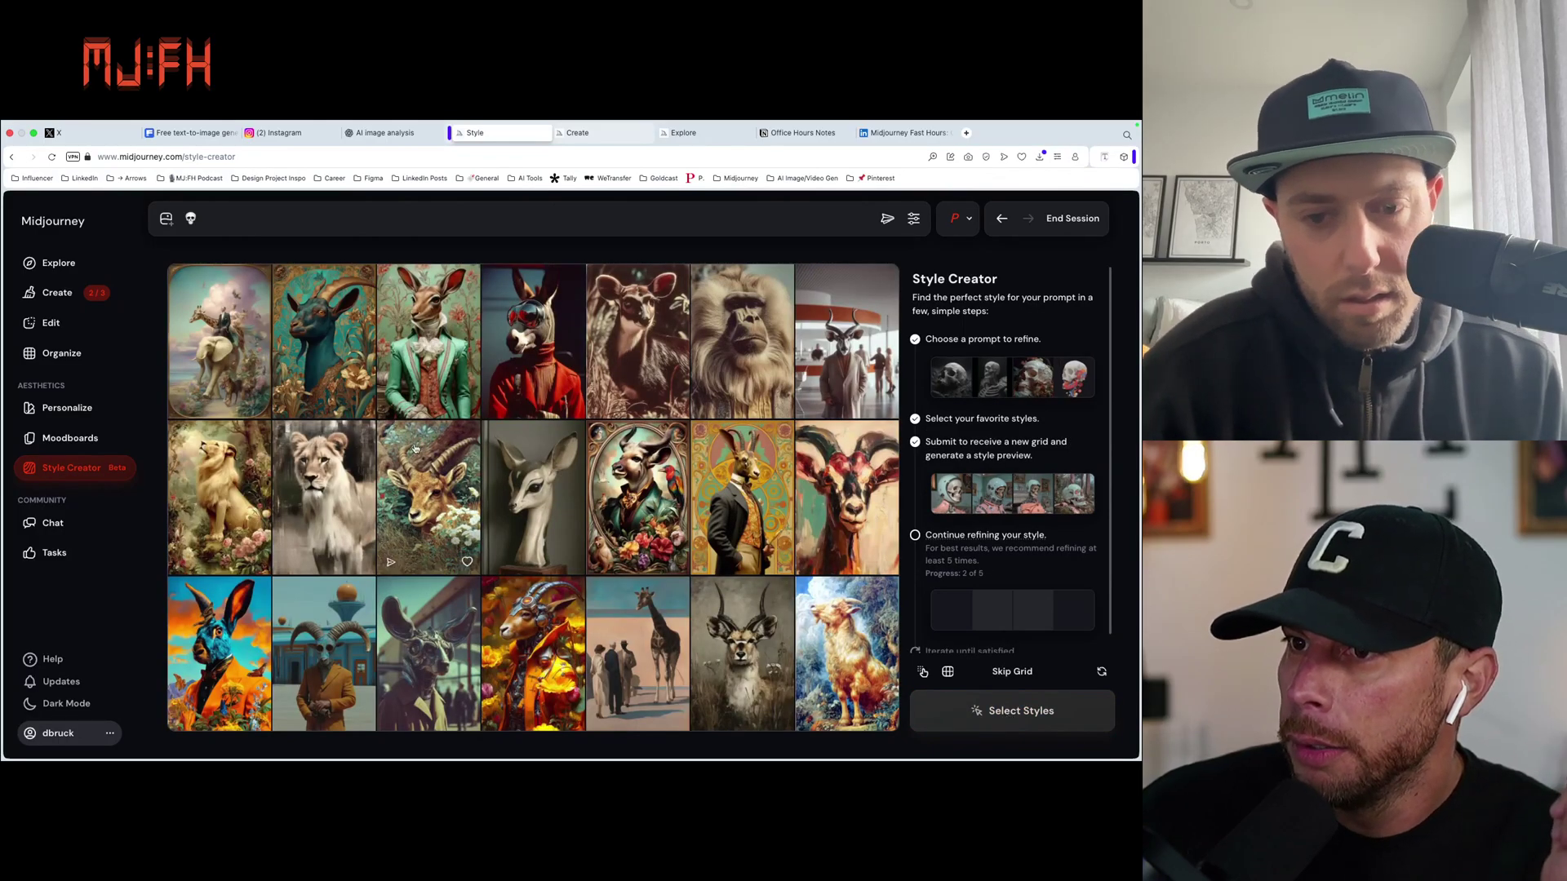
left_click(211, 344)
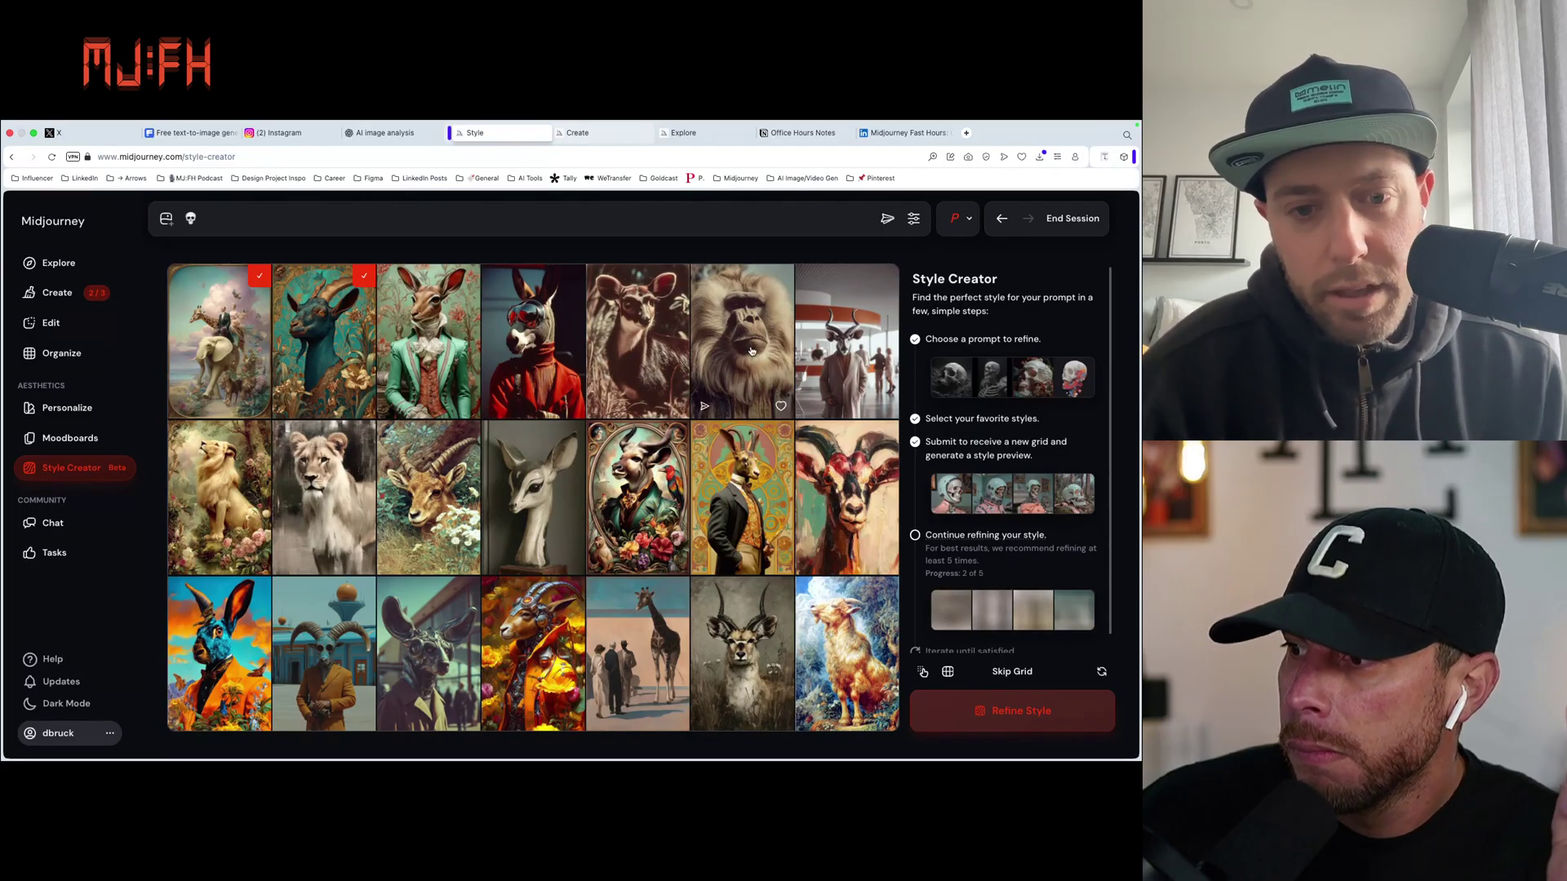
left_click(1016, 711)
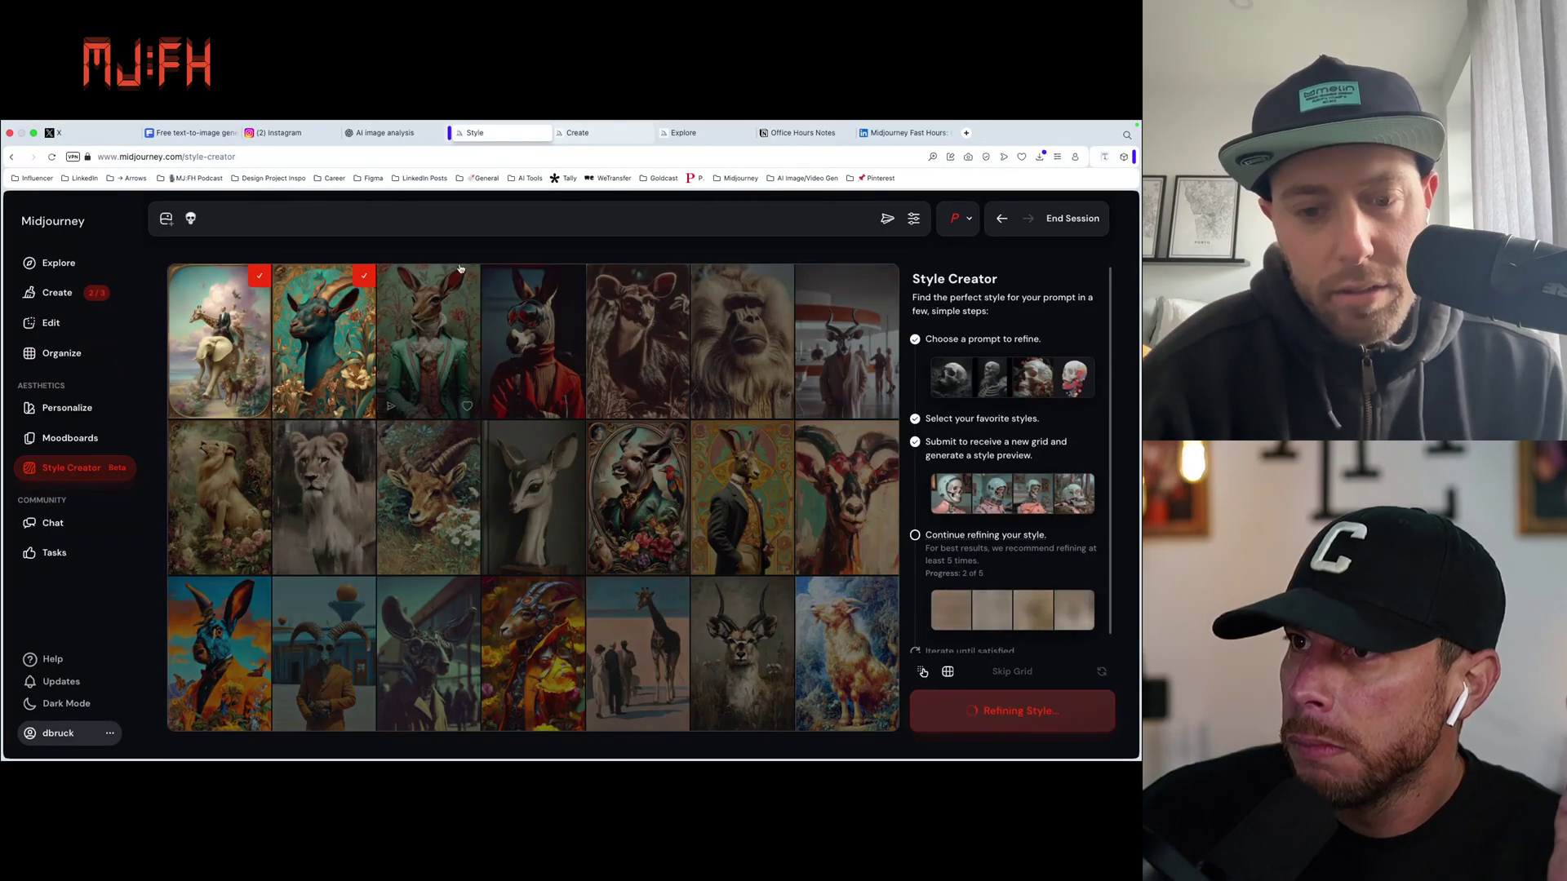
left_click(563, 131)
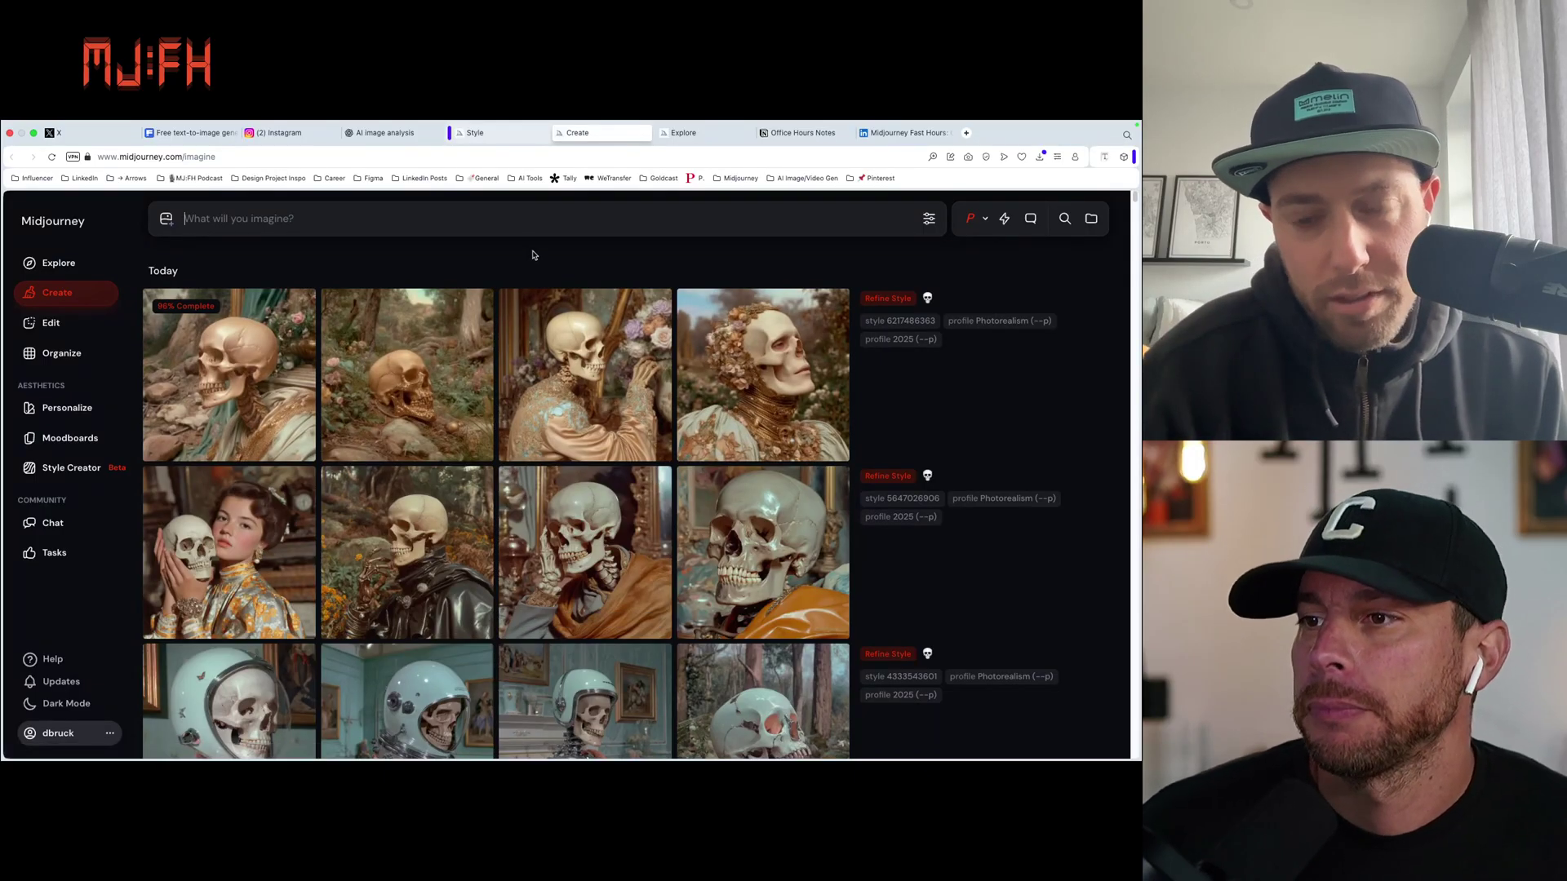
- Back in the Style Creator, pick the pink-suit rabbit and blue bird images as favourites
left_click(500, 135)
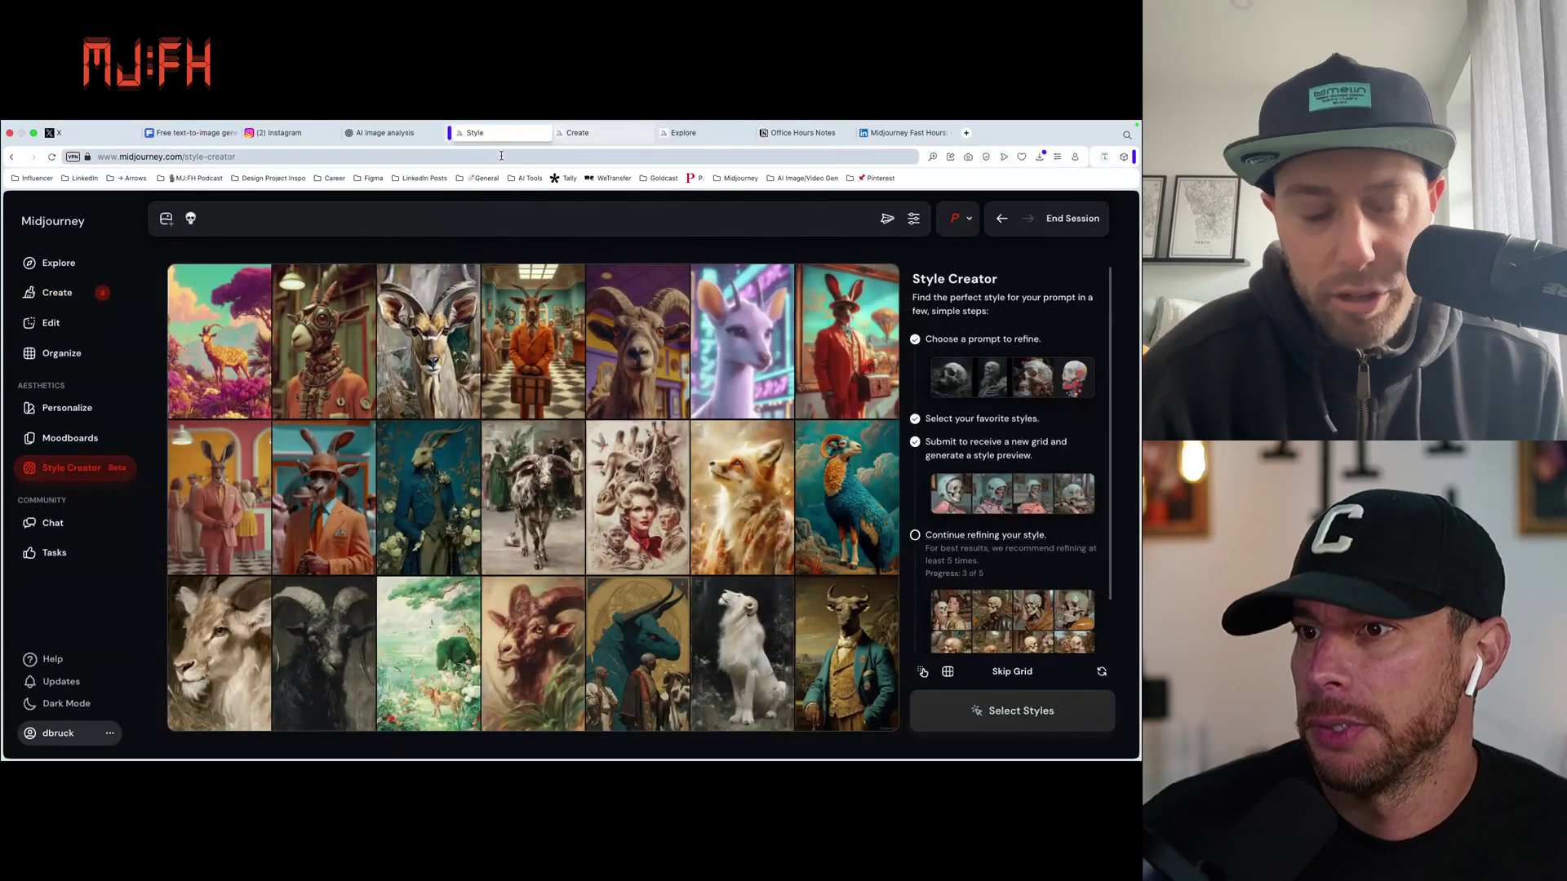
left_click(242, 492)
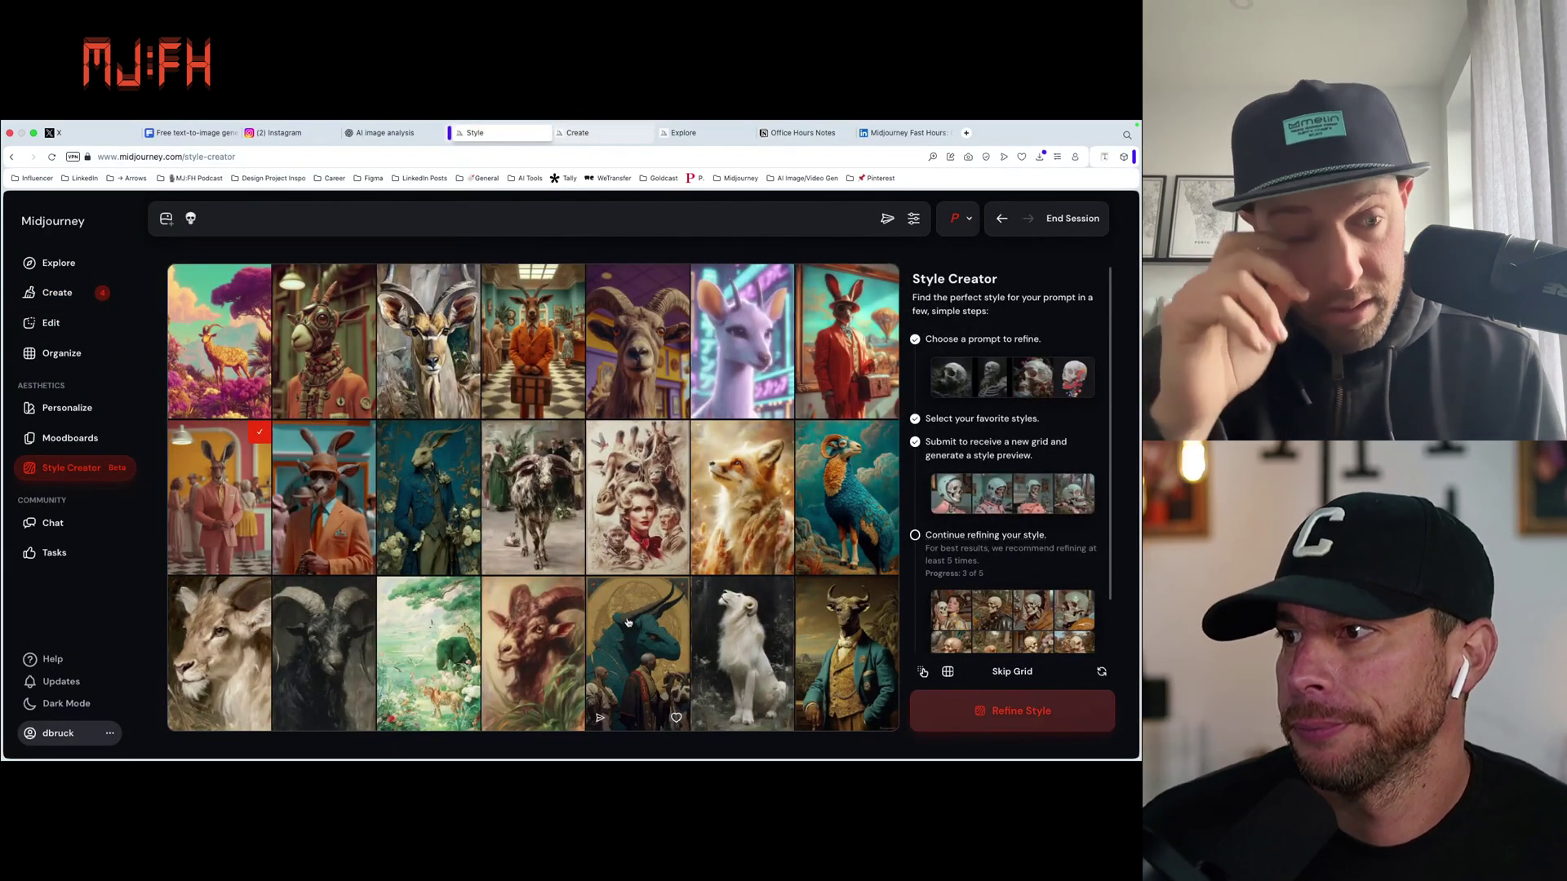
left_click(837, 499)
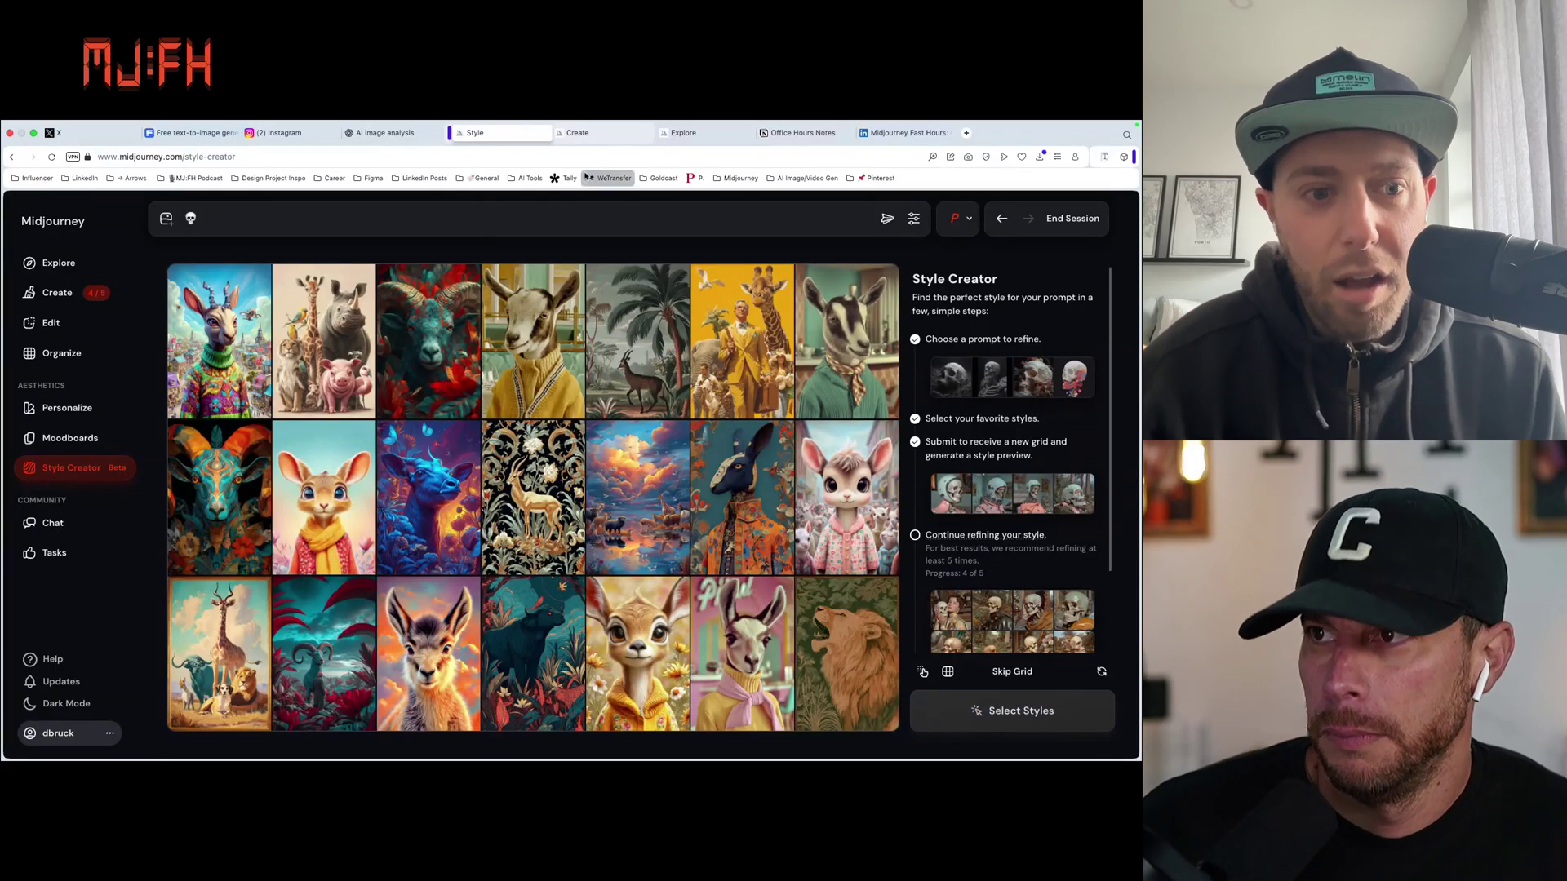
left_click(587, 132)
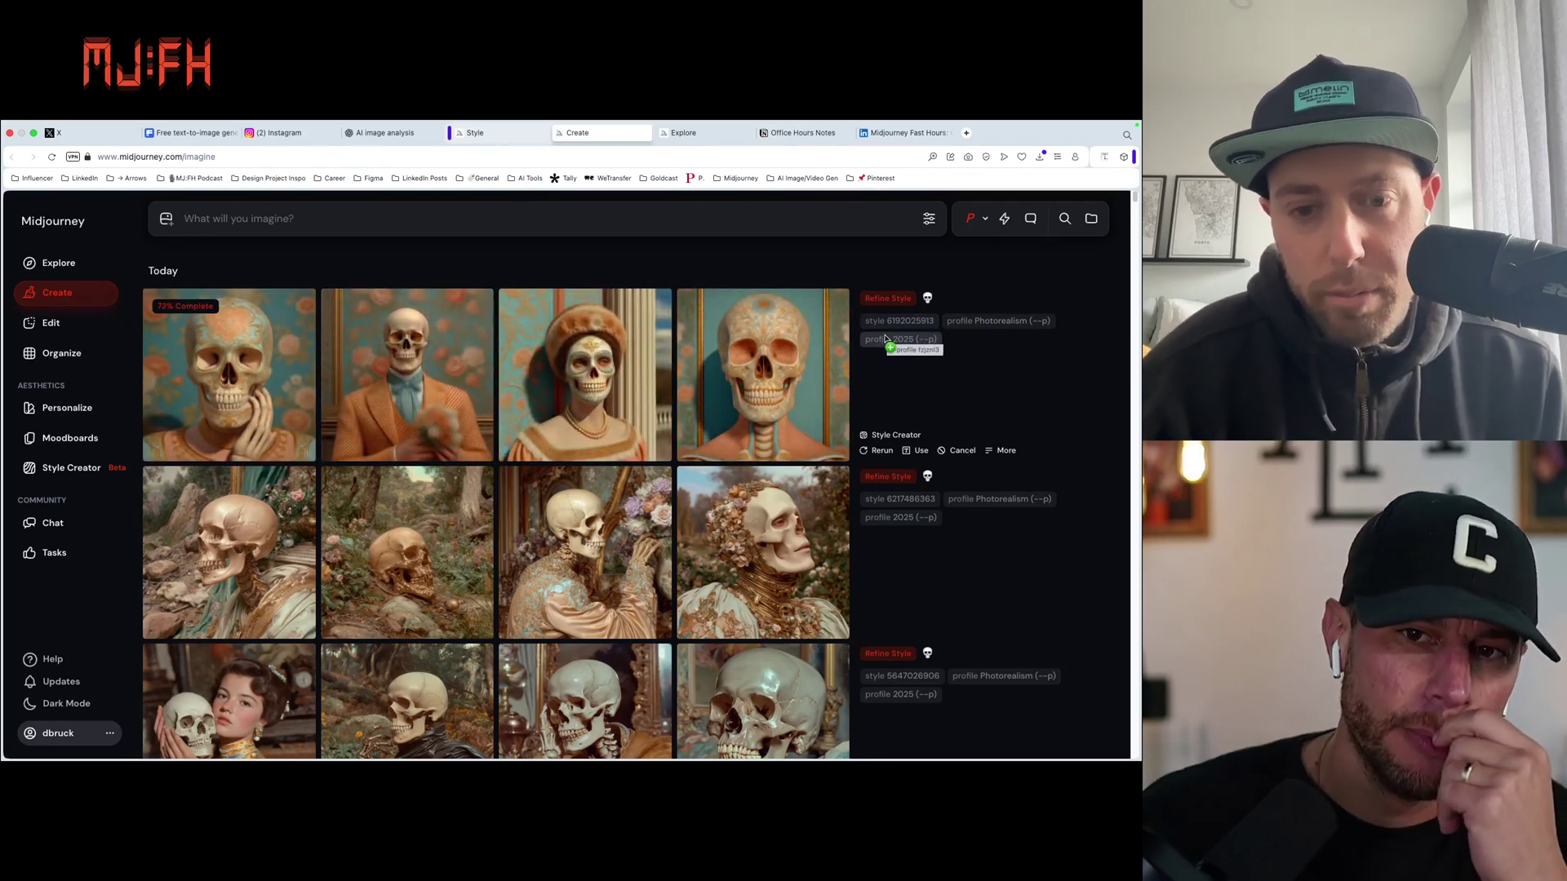
left_click_drag(884, 347, 951, 361)
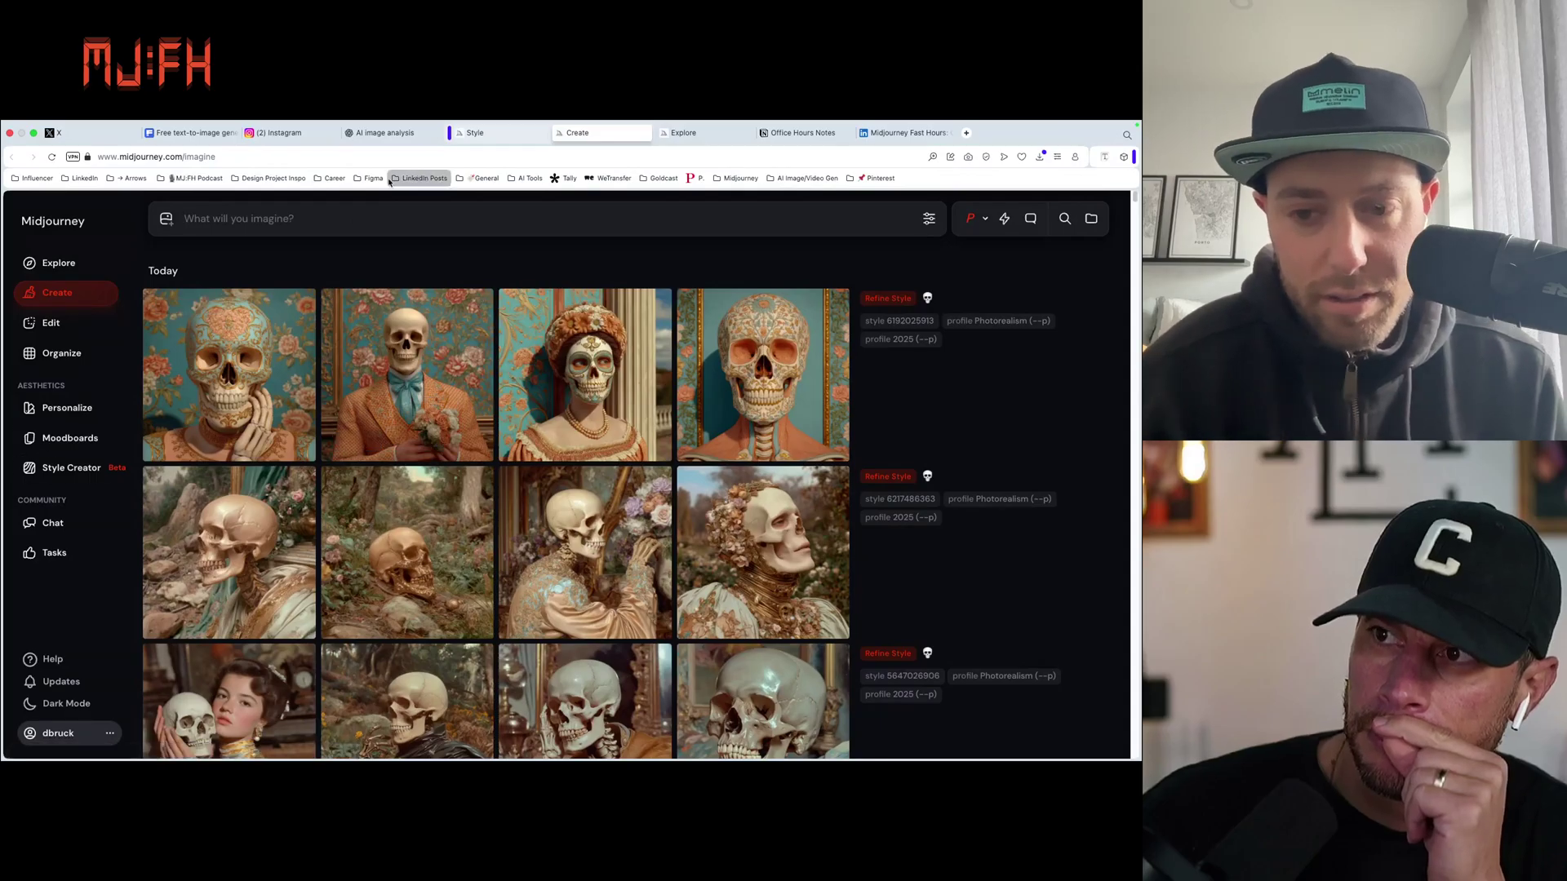
left_click(497, 142)
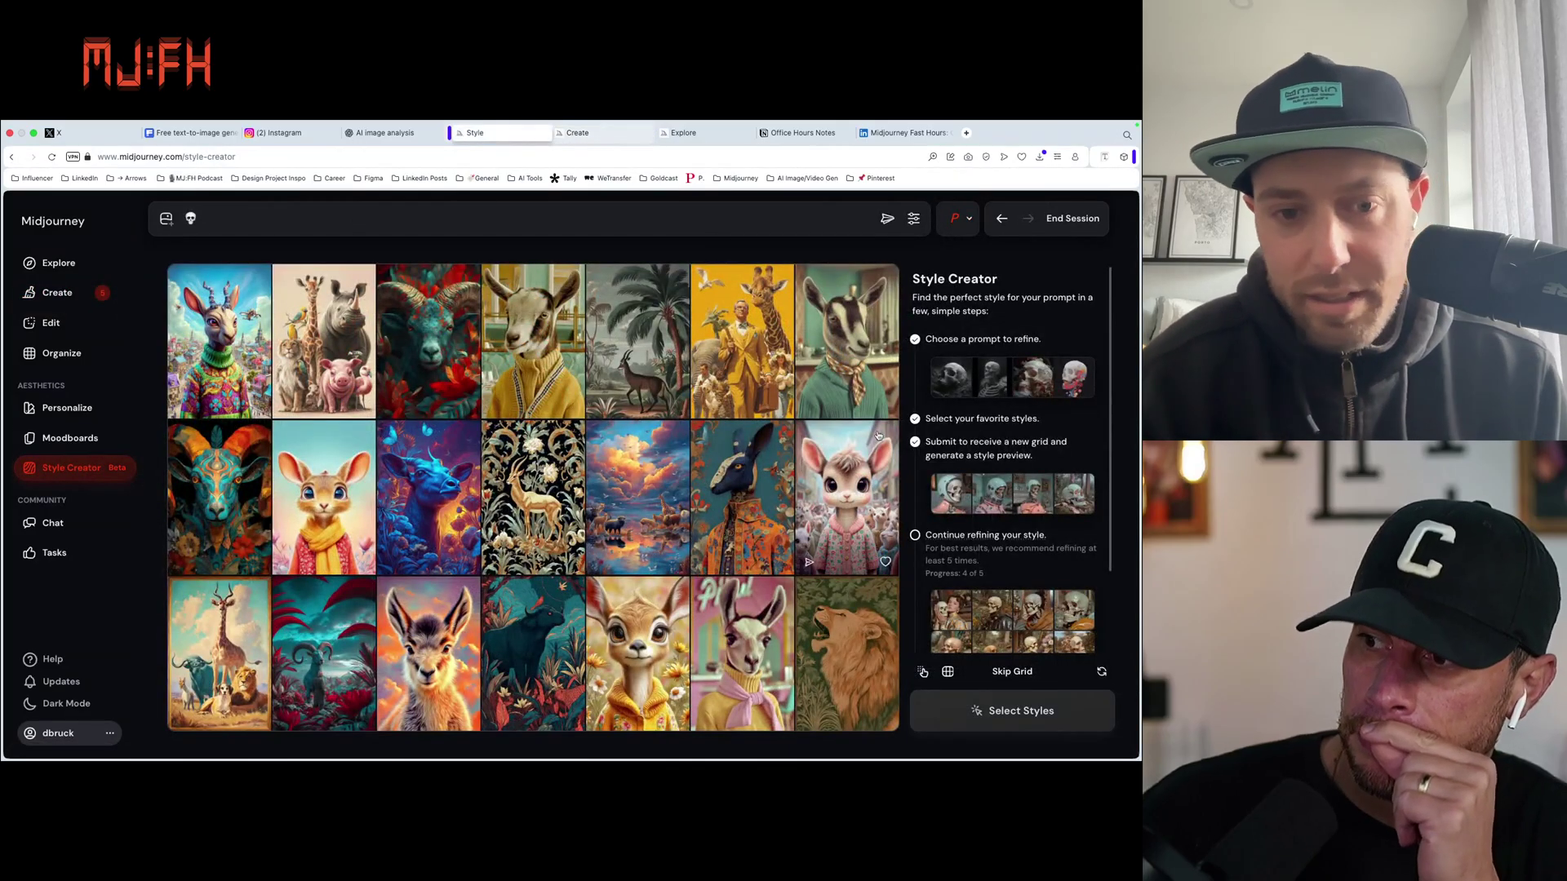